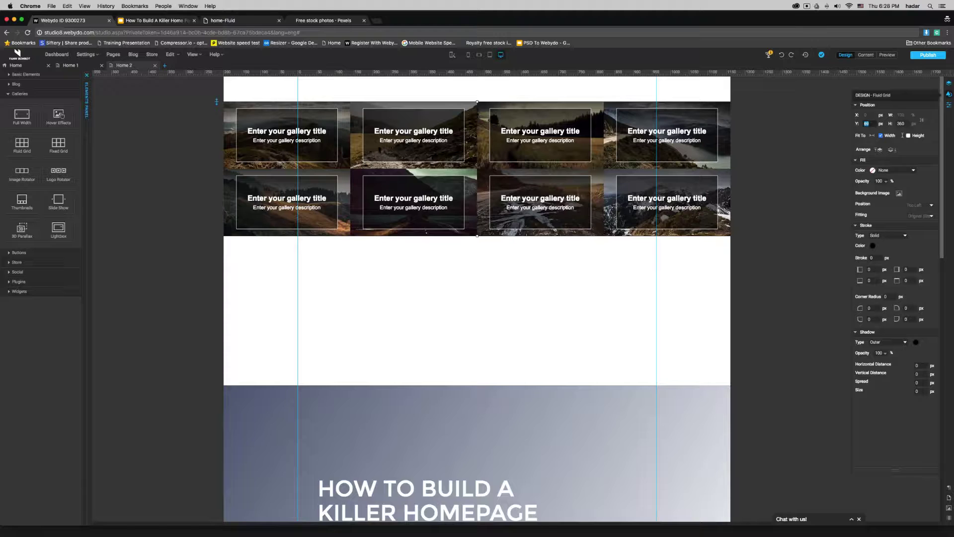
Step: Position the fluid grid gallery at Y 0, set its height to 800 px, and open its properties
key("Tab")
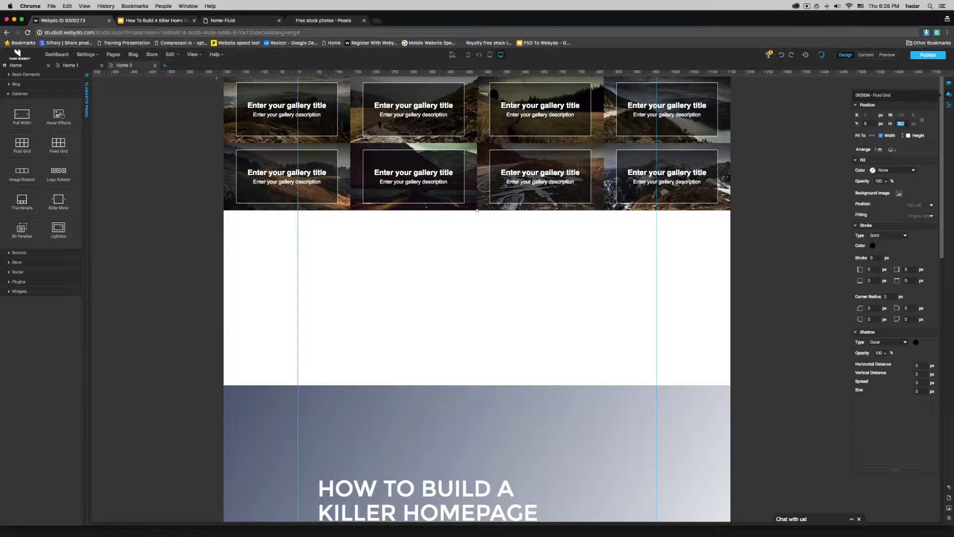
type("800")
key("Return")
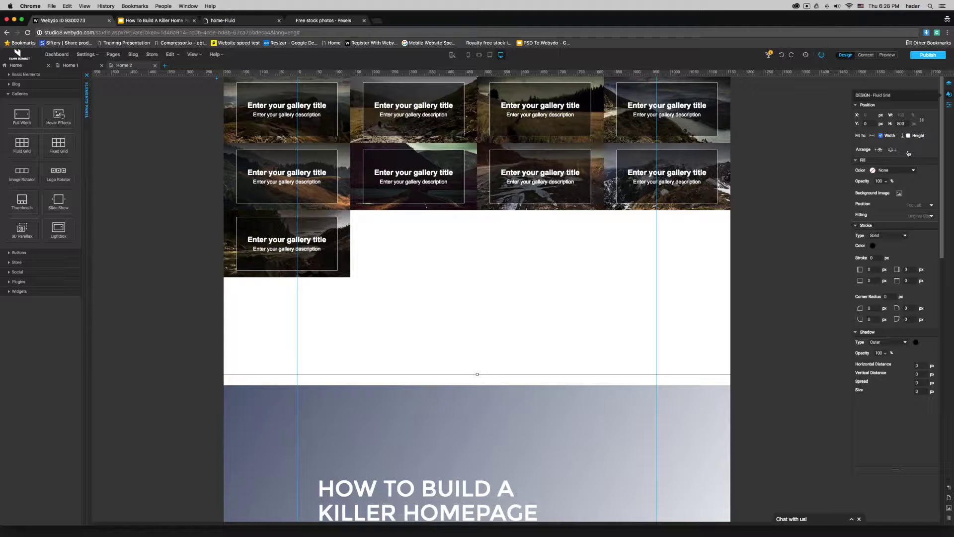
left_click(949, 104)
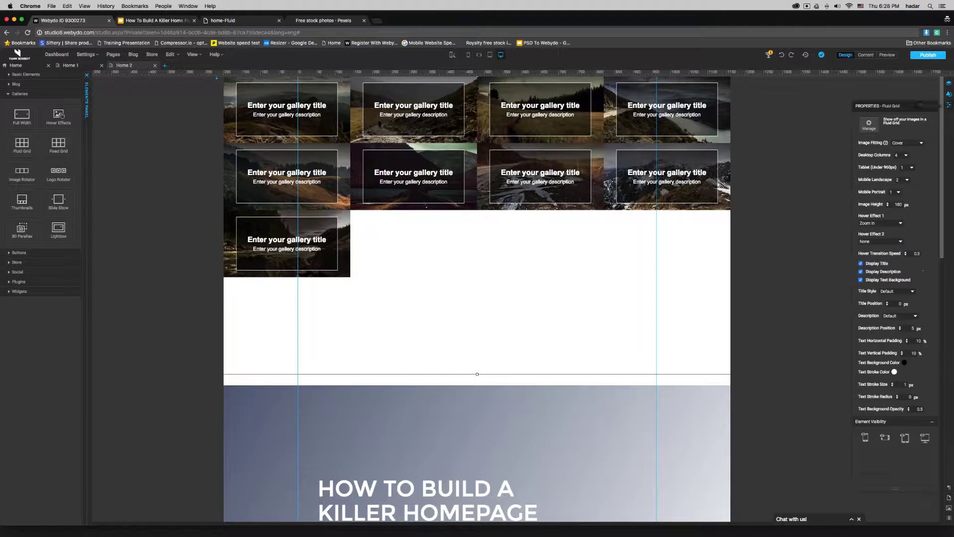
left_click_drag(882, 104, 786, 102)
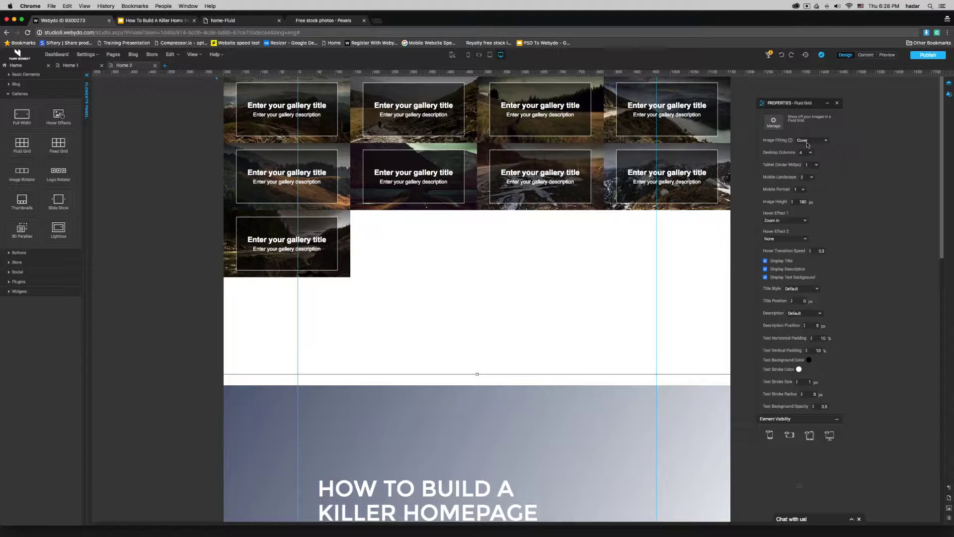
Step: Try the gallery with 6 desktop columns and with a single desktop column
mouse_move(790, 151)
mouse_move(769, 164)
left_click(815, 152)
left_click(804, 164)
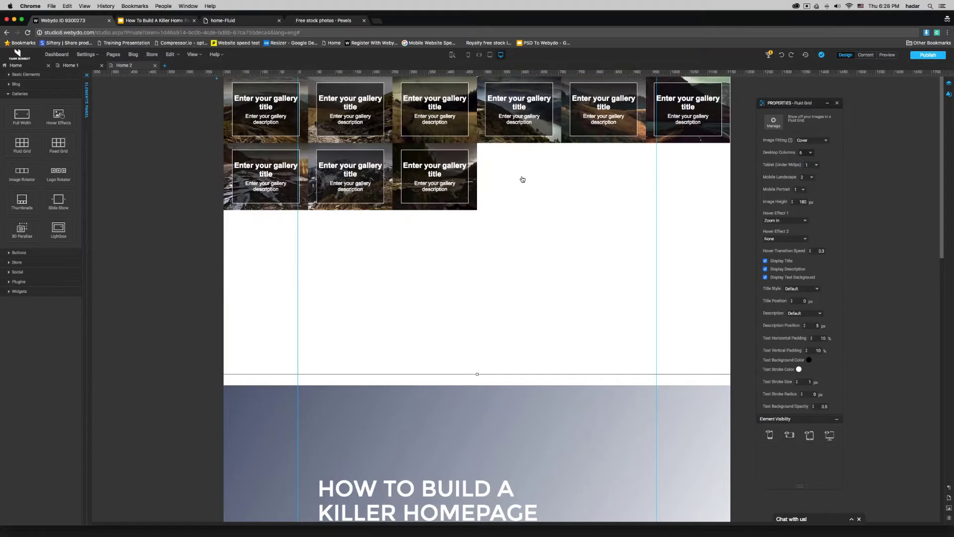
left_click(817, 153)
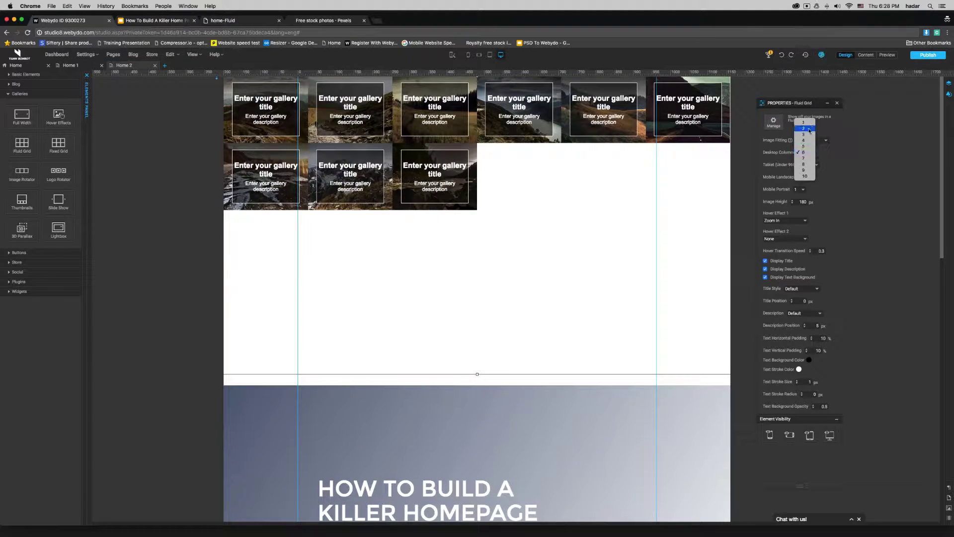
key("Return")
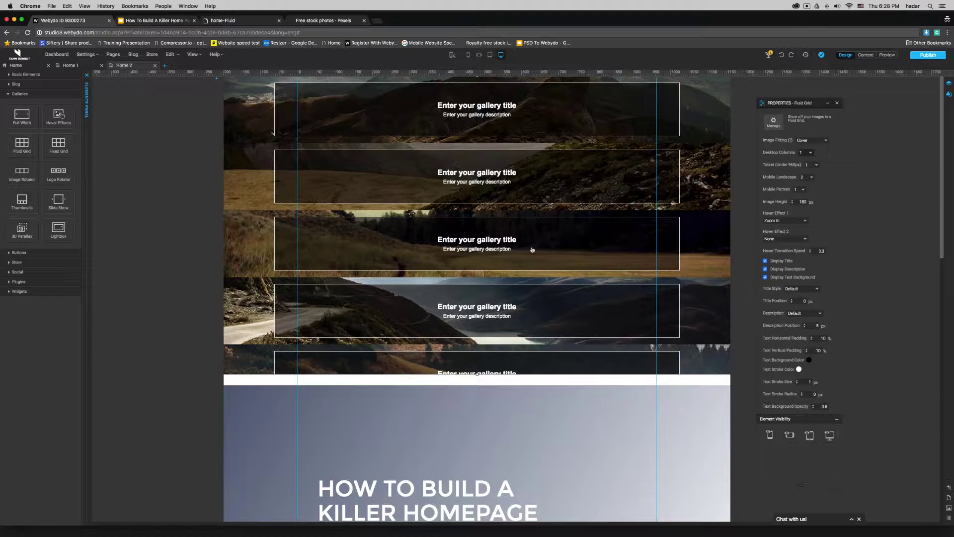
Step: Set the gallery's desktop columns to 2
left_click(813, 152)
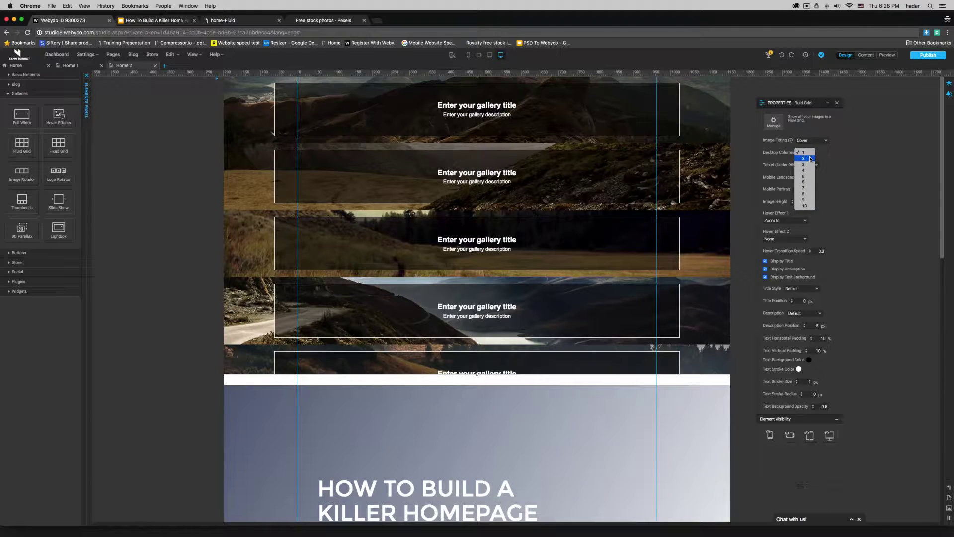
left_click(810, 157)
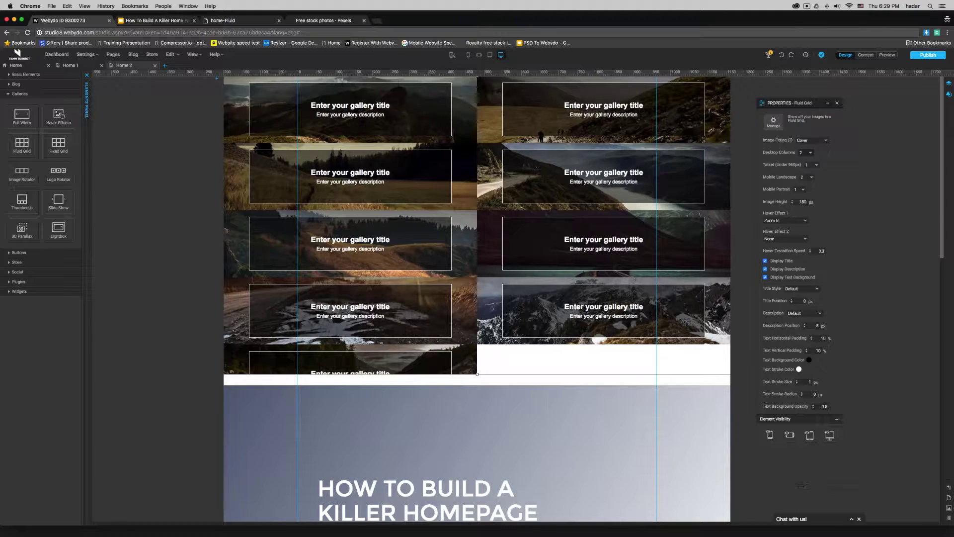
Step: Open the gallery's image manager and delete all of the placeholder images
double_click(509, 158)
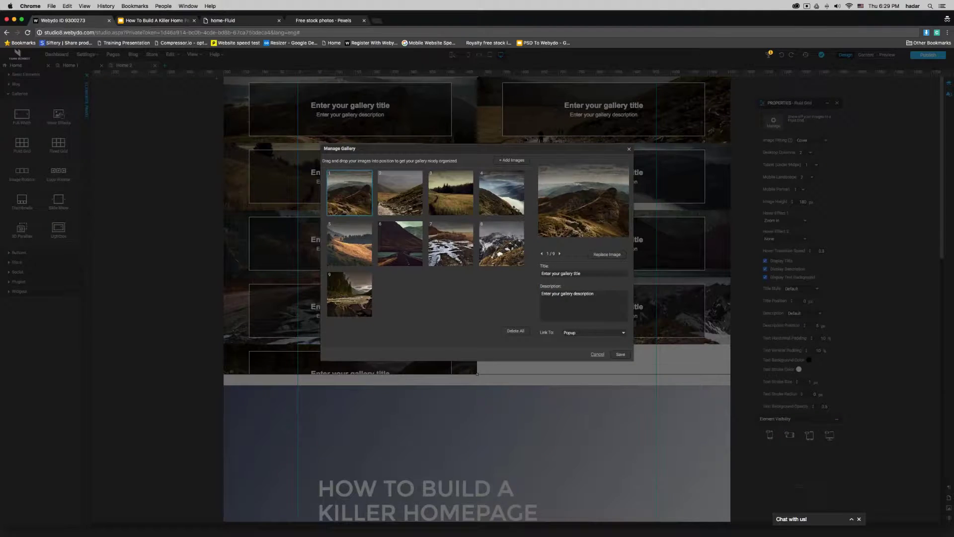
left_click(511, 160)
left_click(500, 293)
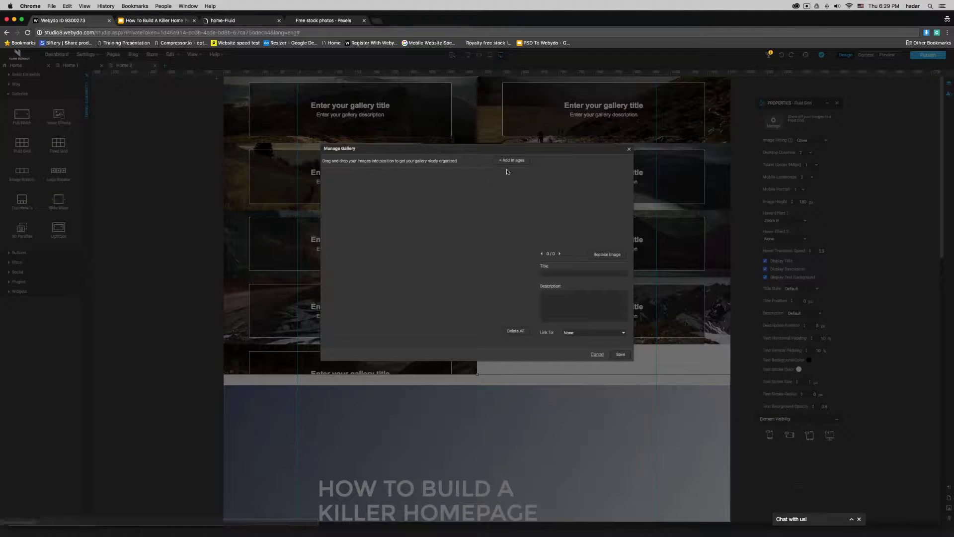
Step: Add pexels-photo-56759.jpeg and pexels-photo-57690.jpeg from the images folder to the gallery, placing the overhead writing-desk photo first
left_click(509, 159)
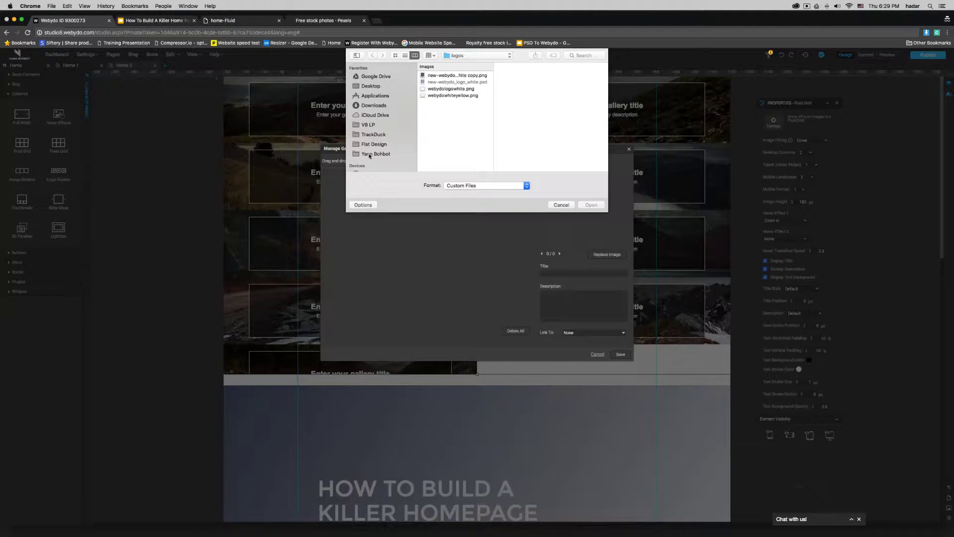
left_click(372, 154)
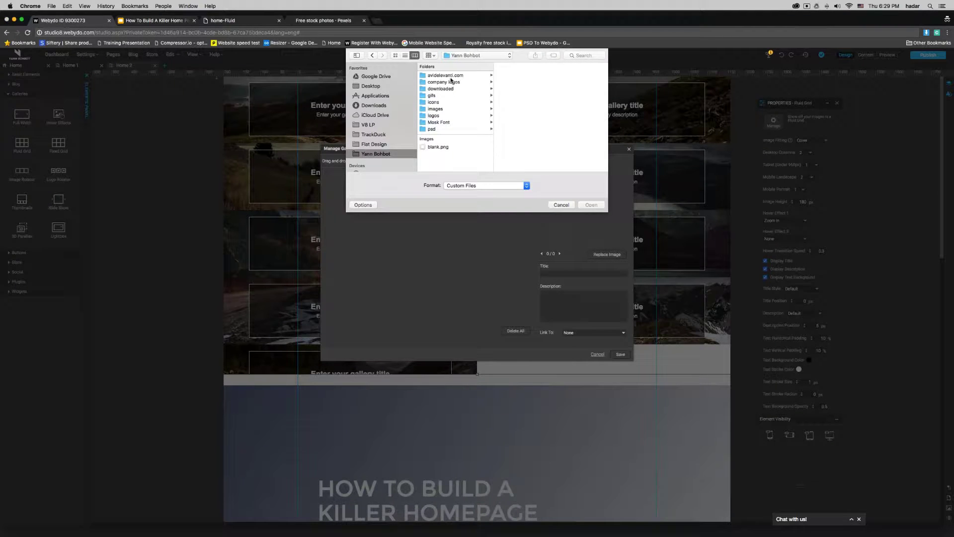
left_click(439, 109)
left_click(522, 76)
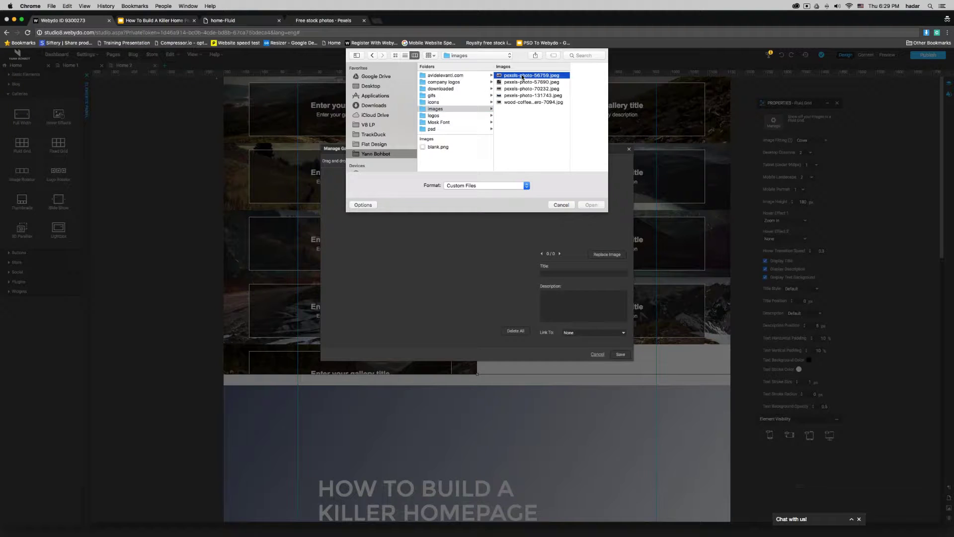
key("Return")
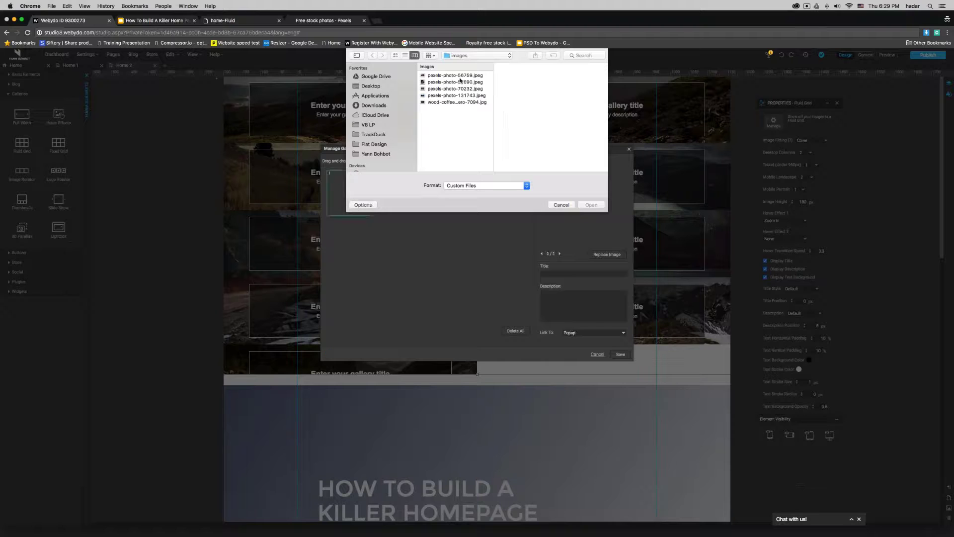
left_click(458, 82)
key("Return")
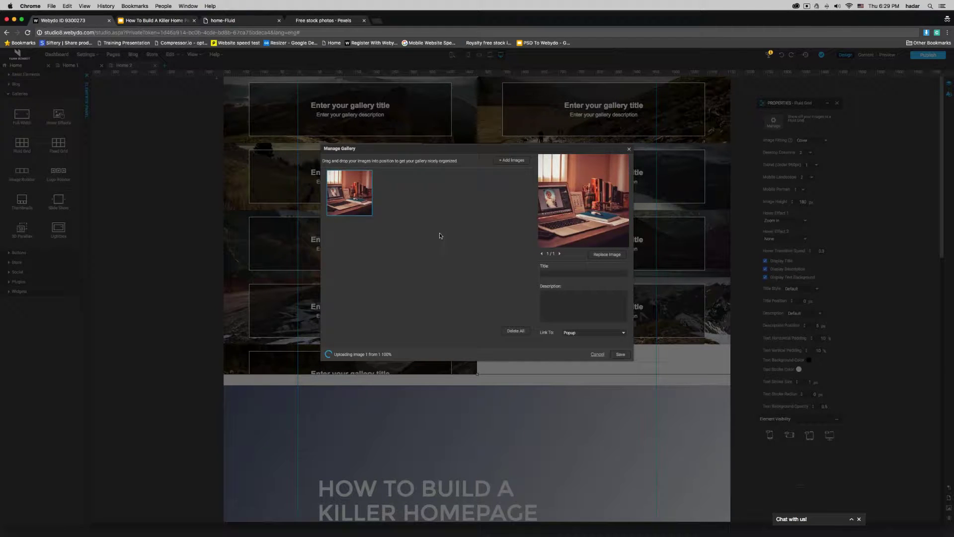
left_click_drag(378, 203, 348, 194)
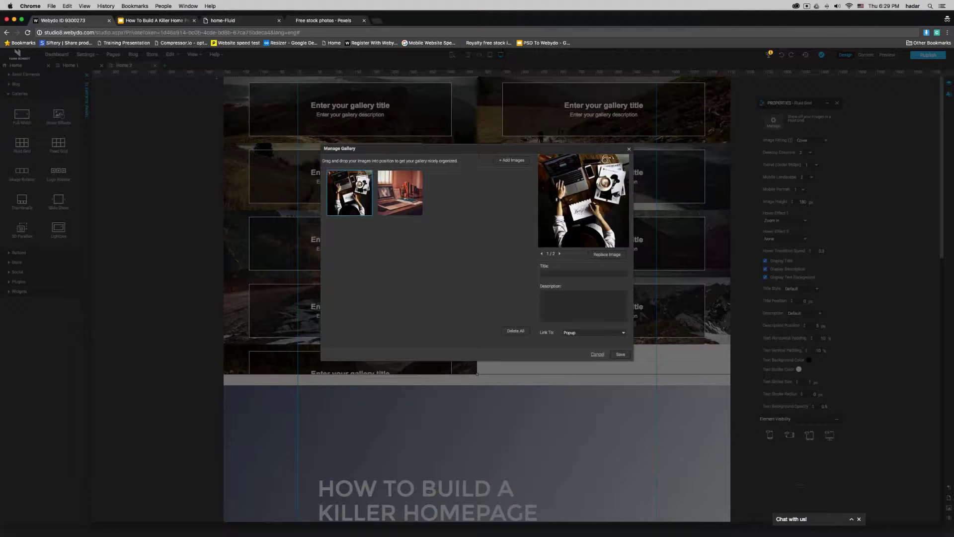
Step: Set the link of the gallery images to None and save the gallery
left_click(577, 333)
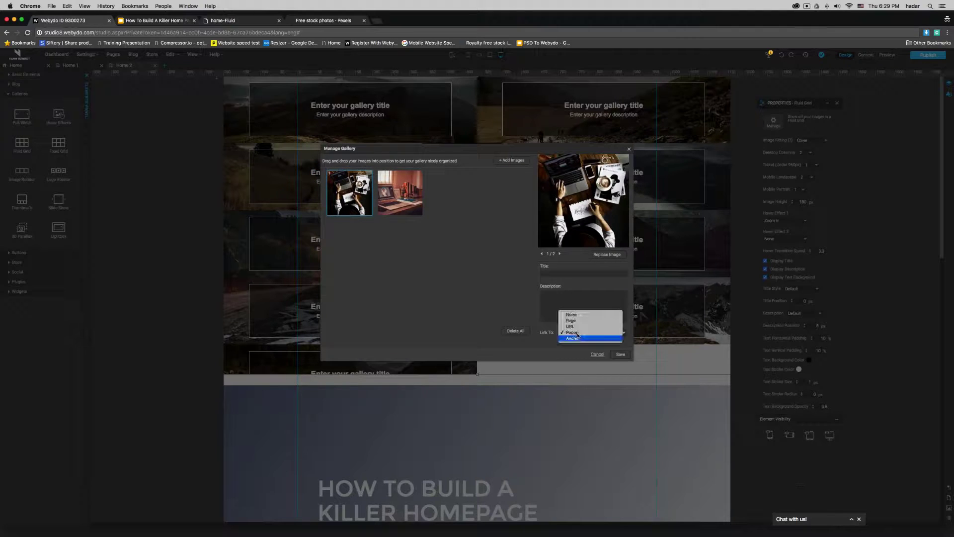
left_click(400, 194)
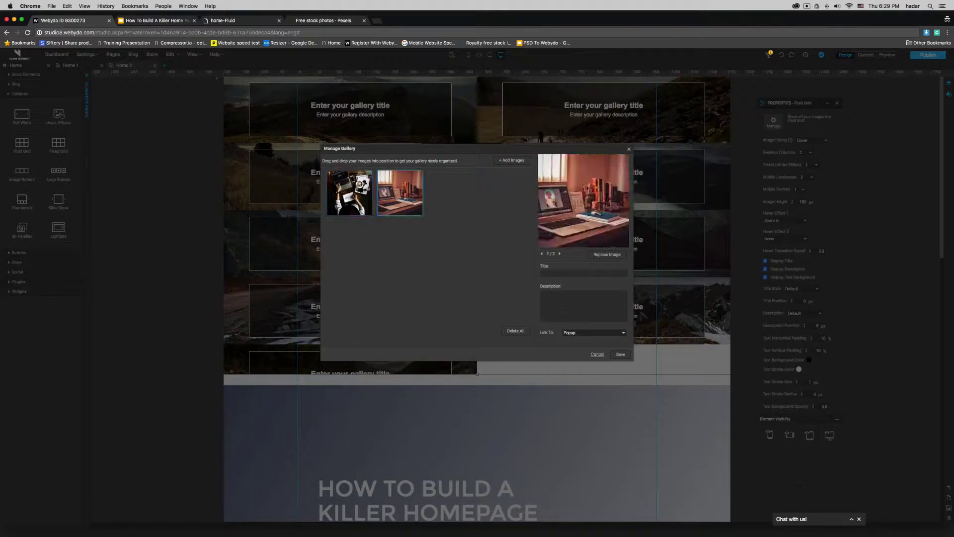
left_click(589, 334)
left_click(571, 314)
left_click(620, 354)
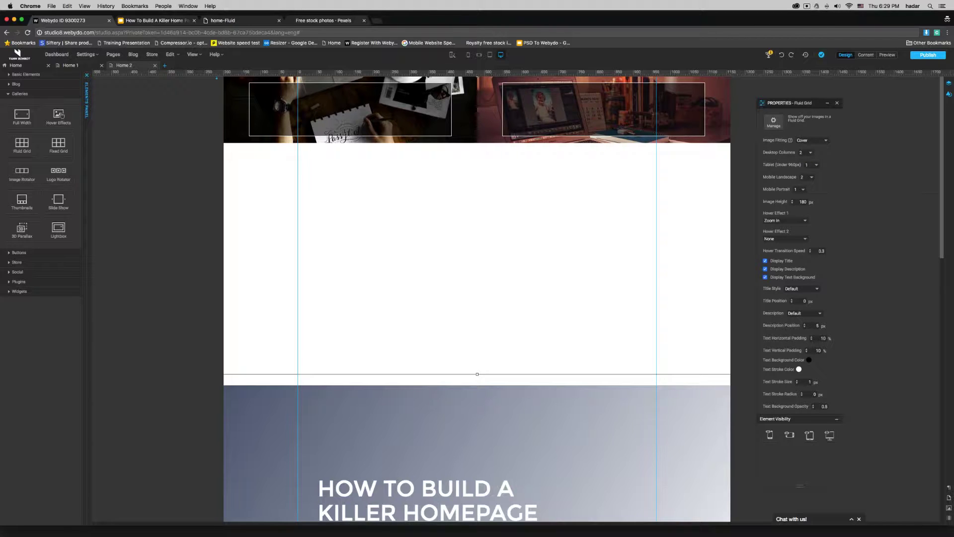
Step: Set the gallery's tablet columns to 2 and check the layout in tablet view
mouse_move(489, 56)
left_click(490, 56)
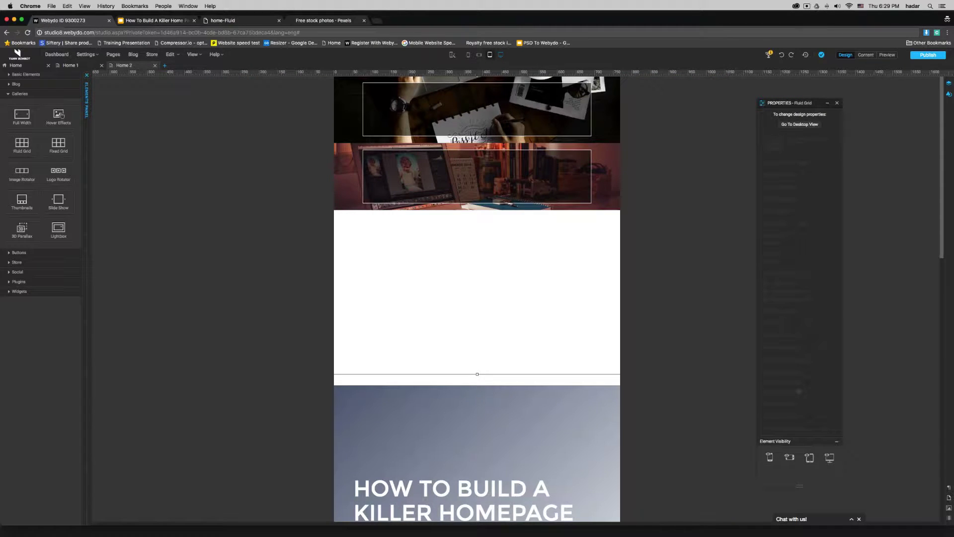
left_click(501, 55)
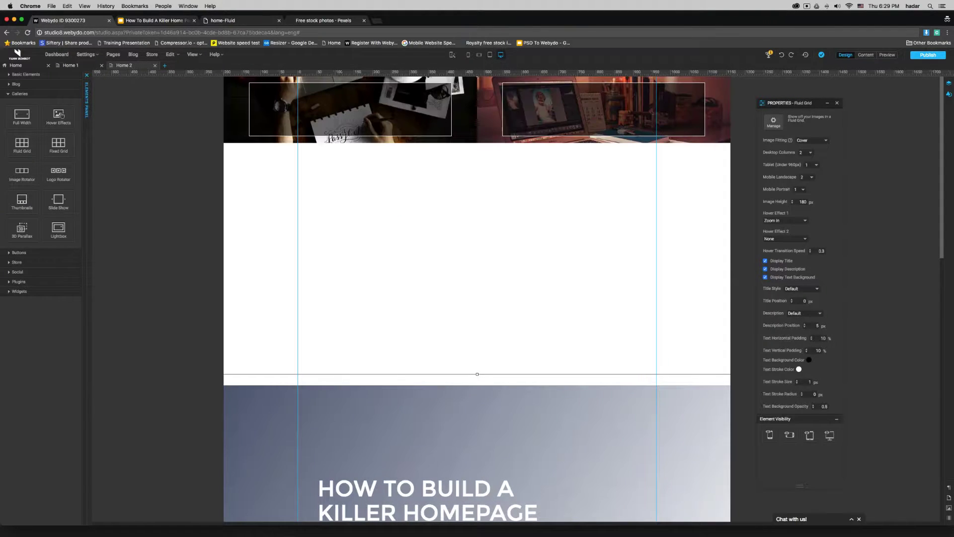
left_click(815, 165)
left_click(803, 170)
left_click(489, 54)
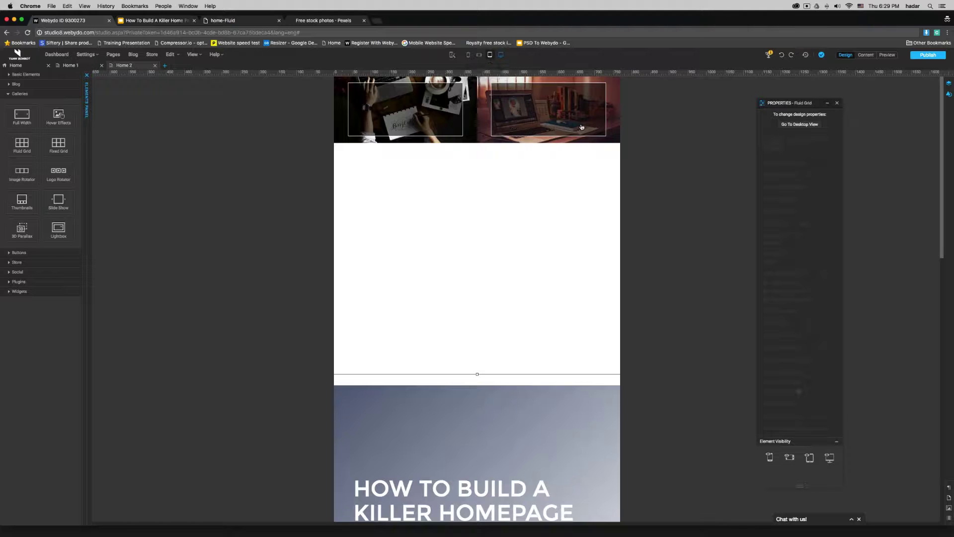
Step: Return to desktop view and set the gallery to 1 column for both mobile landscape and mobile portrait
left_click(501, 55)
left_click(817, 166)
left_click(811, 178)
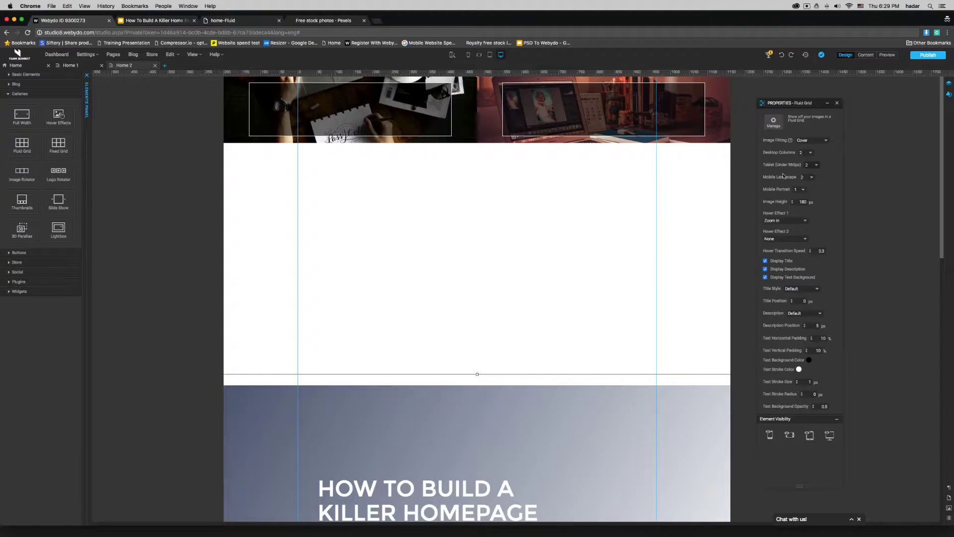
left_click(811, 177)
left_click(801, 171)
left_click(804, 190)
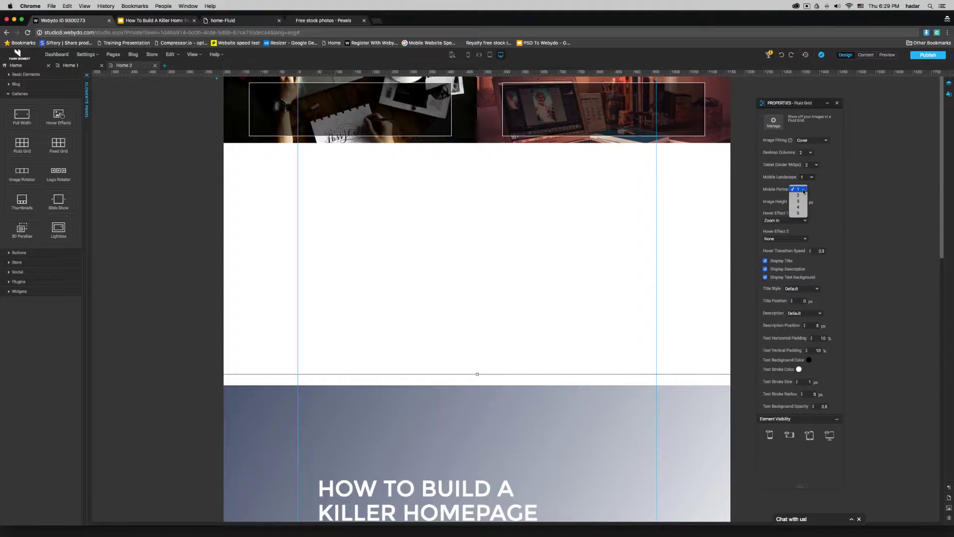
left_click(804, 189)
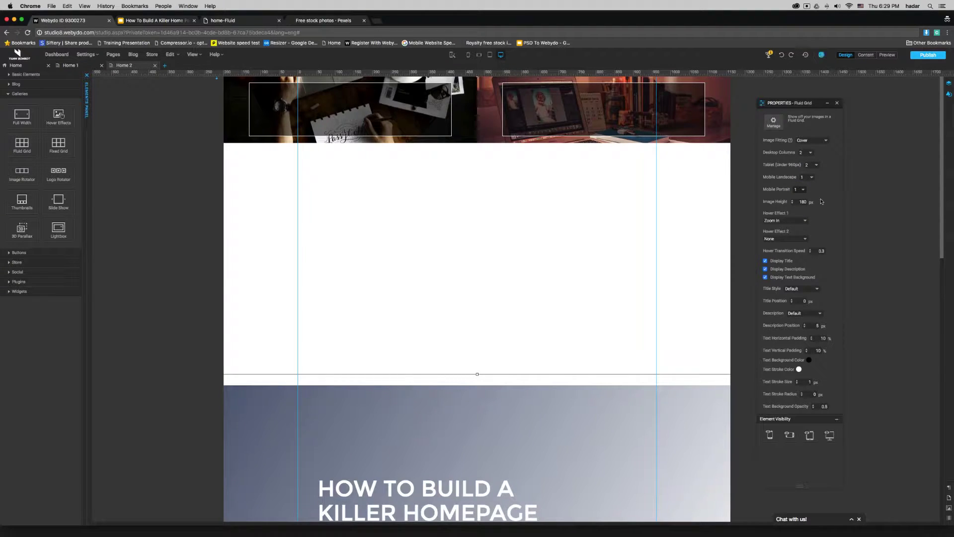
Step: Set the gallery's image height to 800 px
left_click(802, 202)
type("800")
key("Return")
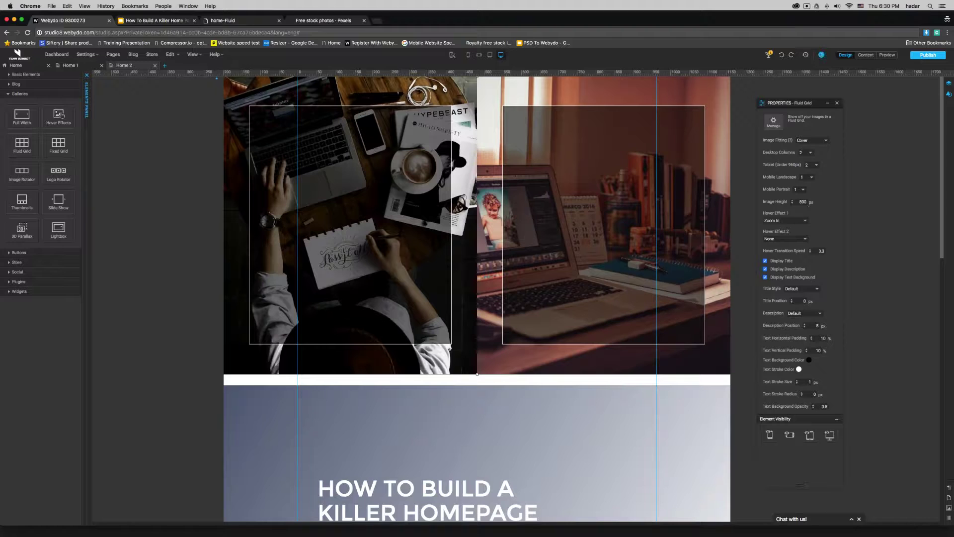
Step: Set the gallery's Hover Effect 1 to None and turn off the title, description and text background display
left_click(785, 220)
left_click(785, 213)
left_click(765, 260)
left_click(765, 269)
left_click(765, 277)
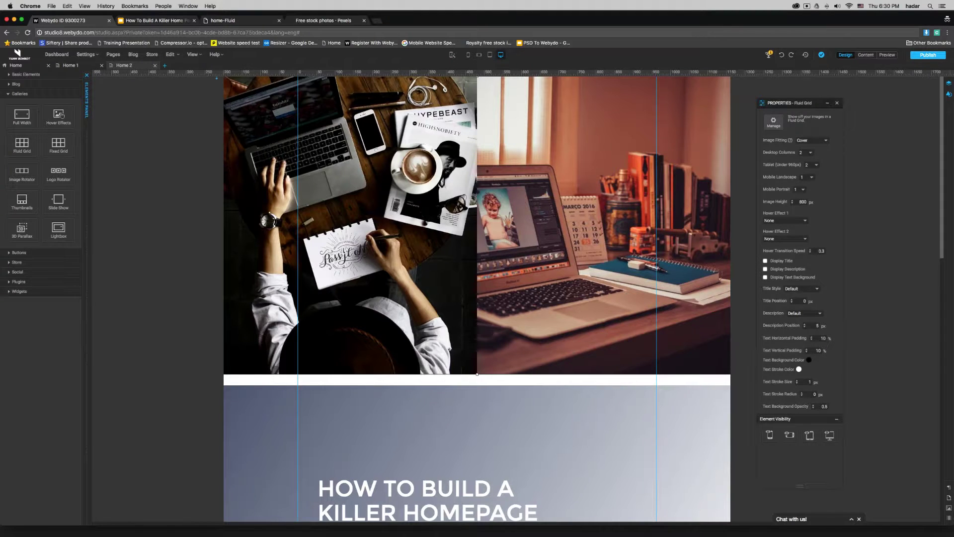
Step: Move the gradient shape up so that it overlaps the lower part of the gallery
left_click(725, 379)
scroll(440, 401, "down", 5)
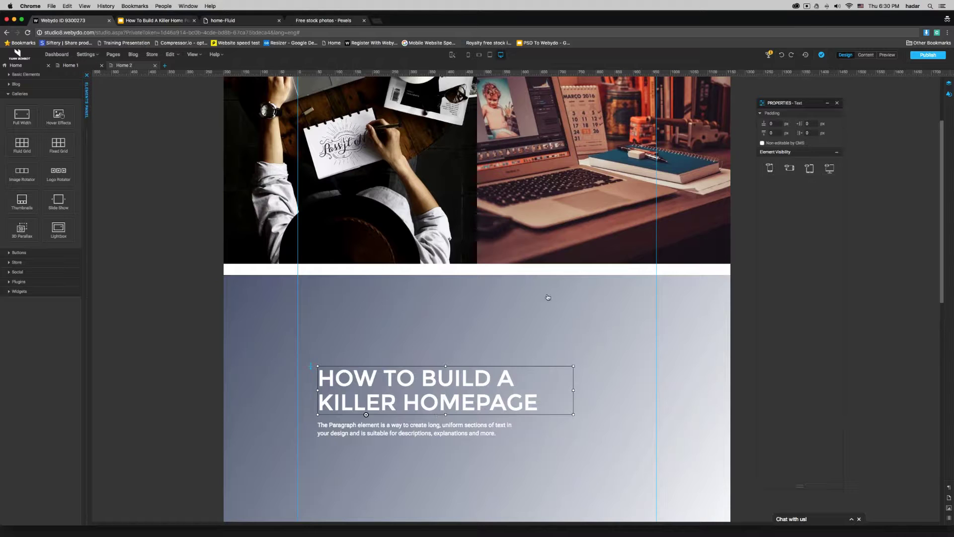
left_click_drag(600, 293, 604, 109)
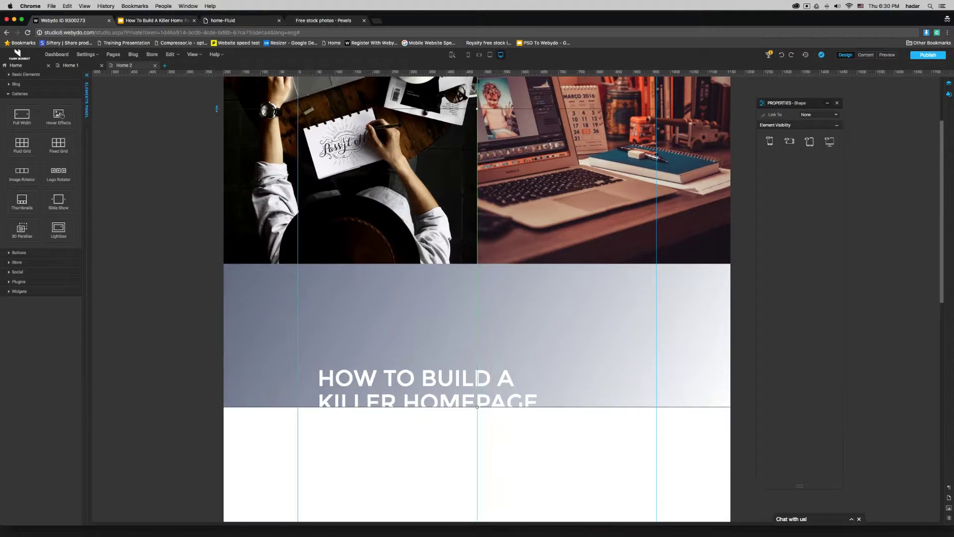
scroll(624, 174, "down", 8)
scroll(618, 242, "up", 6)
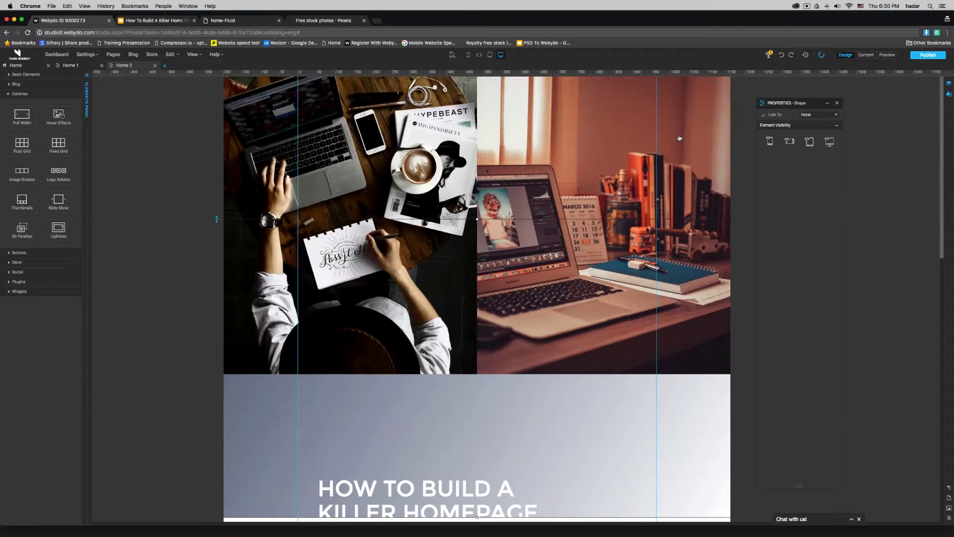
Step: Send the fluid grid gallery behind the gradient shape
left_click(682, 126)
left_click(946, 96)
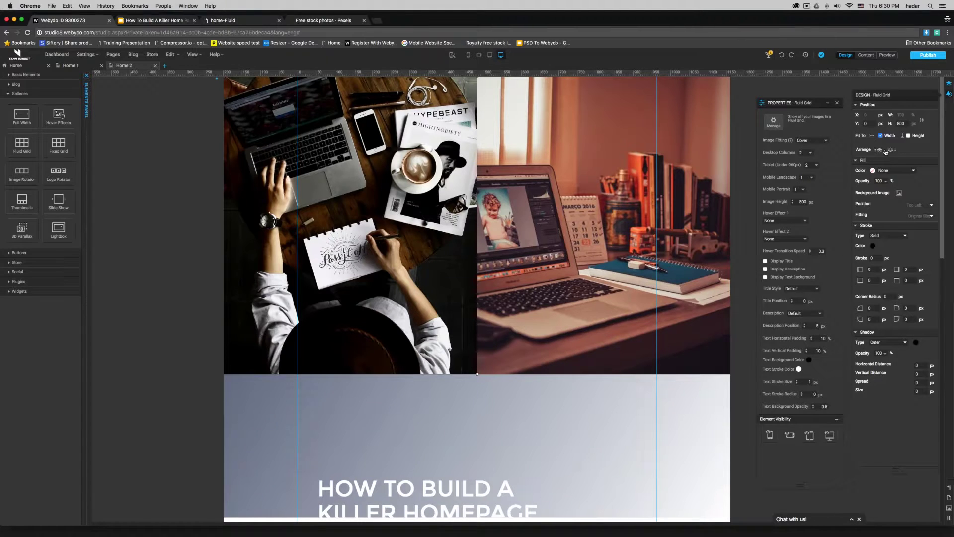
Step: Set the gradient shape's Y position to 0 so it covers the gallery
left_click(641, 418)
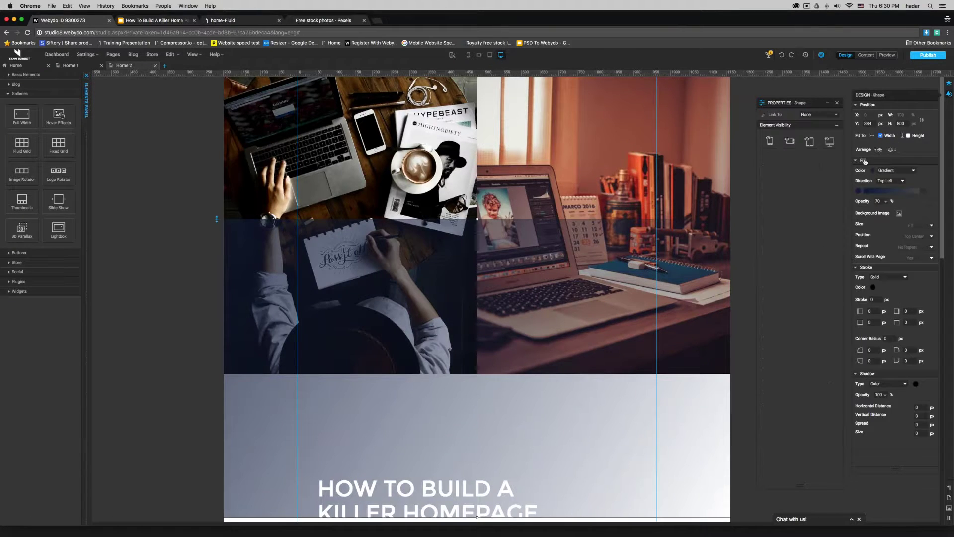
double_click(867, 123)
type("0")
key("Return")
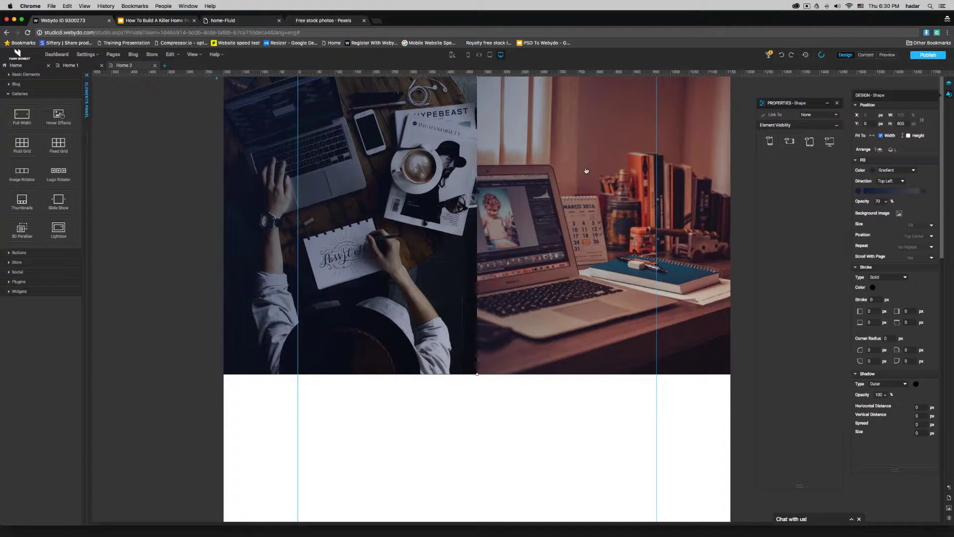
Step: Duplicate the gradient shape and set the copy's Y position to 0 so it covers the gallery
right_click(583, 172)
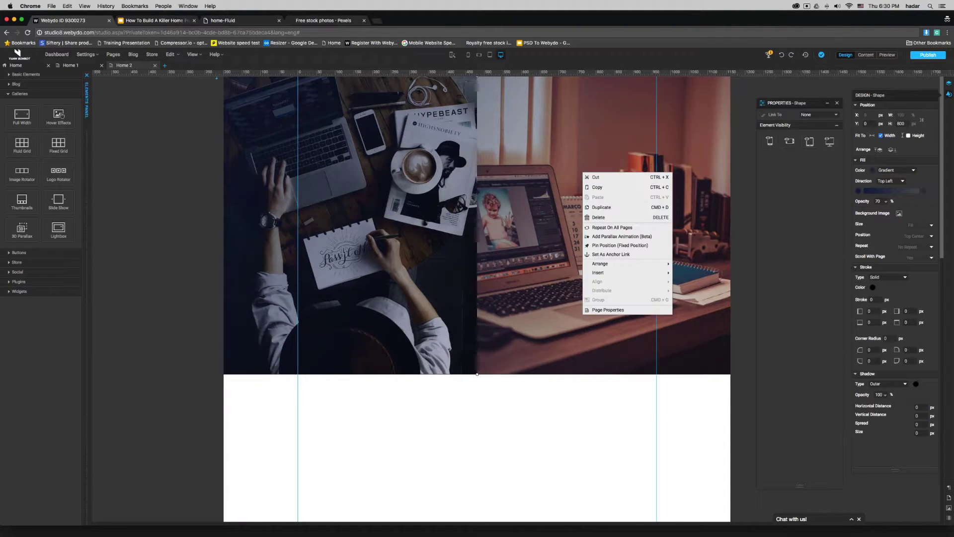
left_click(599, 207)
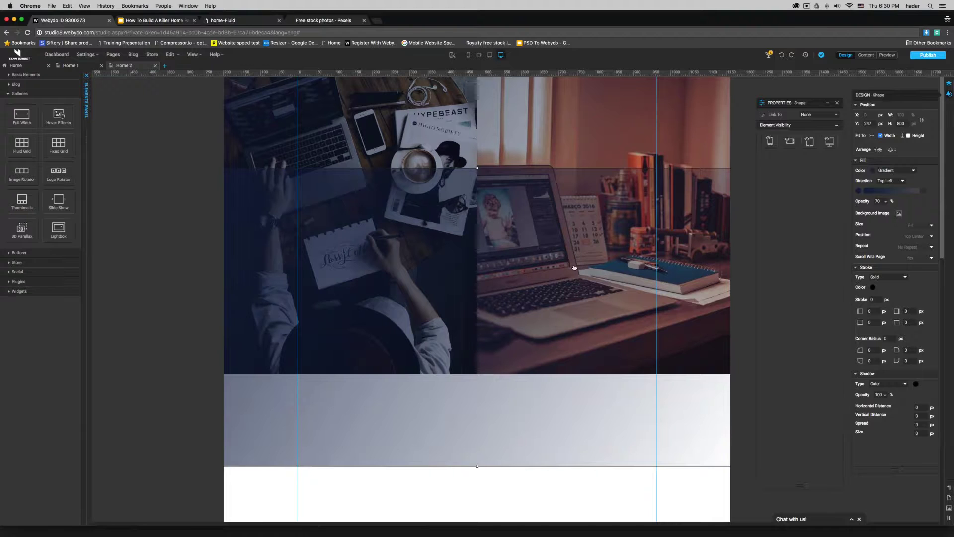
left_click(867, 123)
type("0")
key("Return")
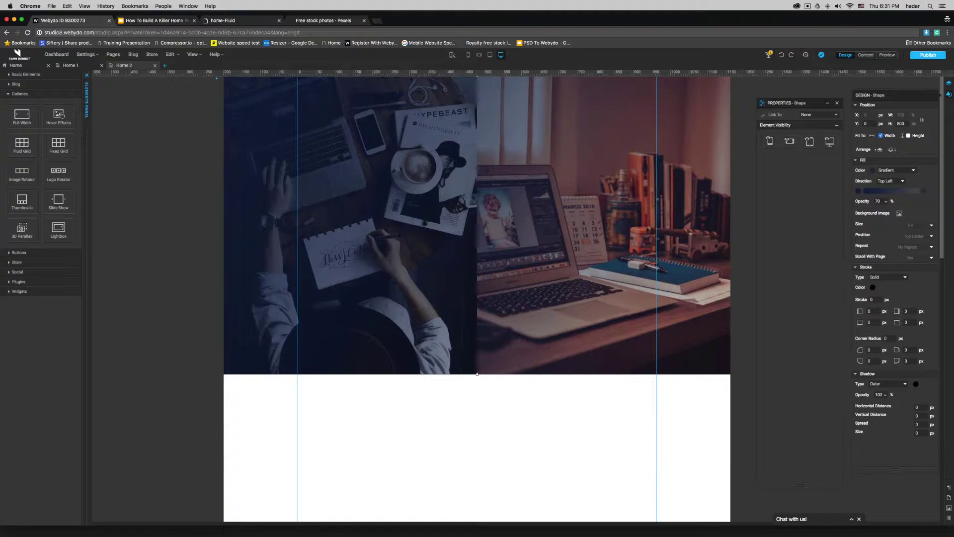
Step: Change the fill opacity of the gradient shape at Y 0 and move the other copy up over the gallery
key("super+z")
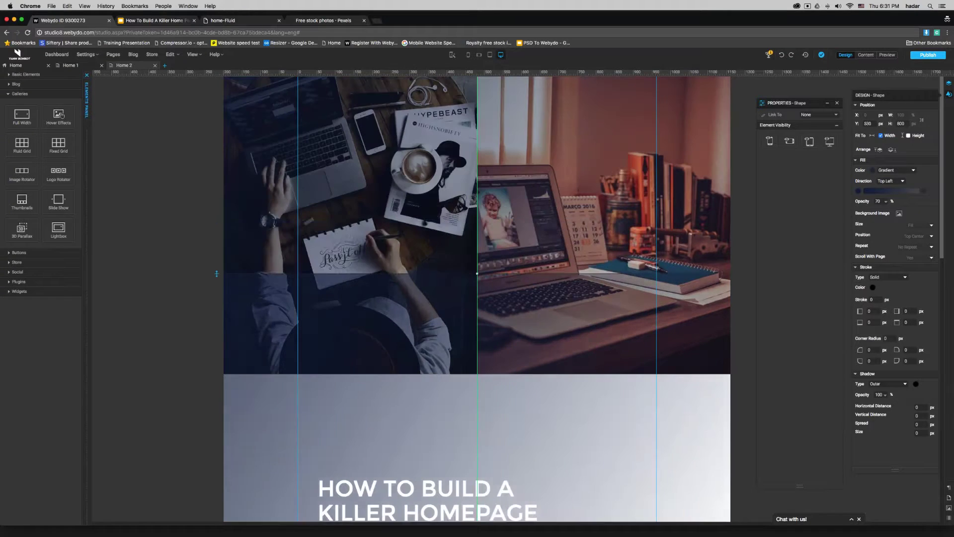
key("super+shift+z")
left_click(878, 201)
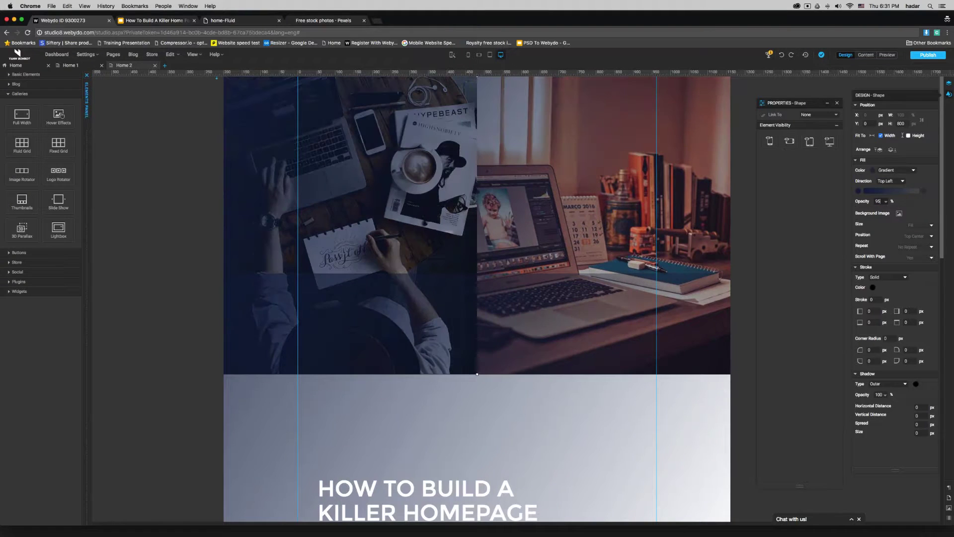
left_click_drag(424, 330, 471, 116)
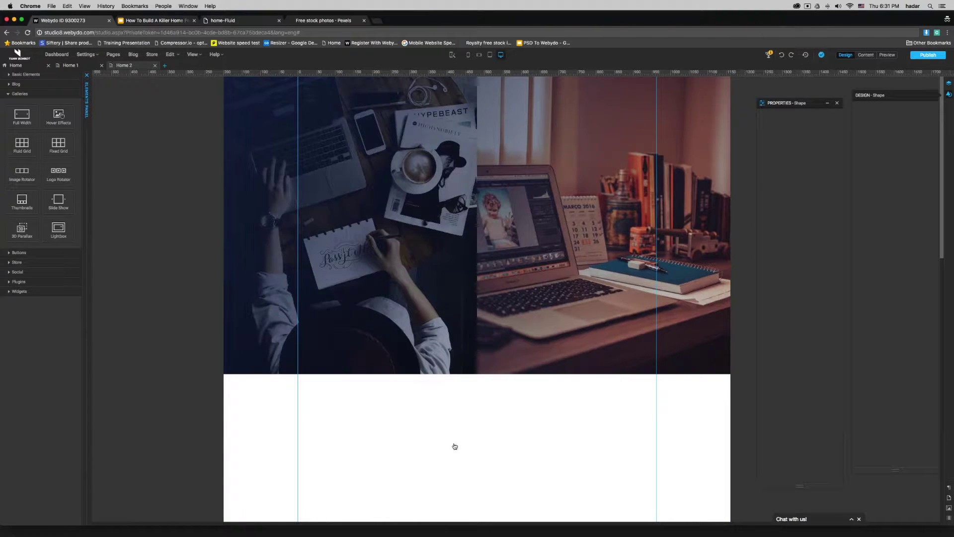
Step: Select the headline and its paragraph below the gallery and move both onto the photos, to about X 98
scroll(209, 344, "down", 3)
scroll(213, 340, "down", 5)
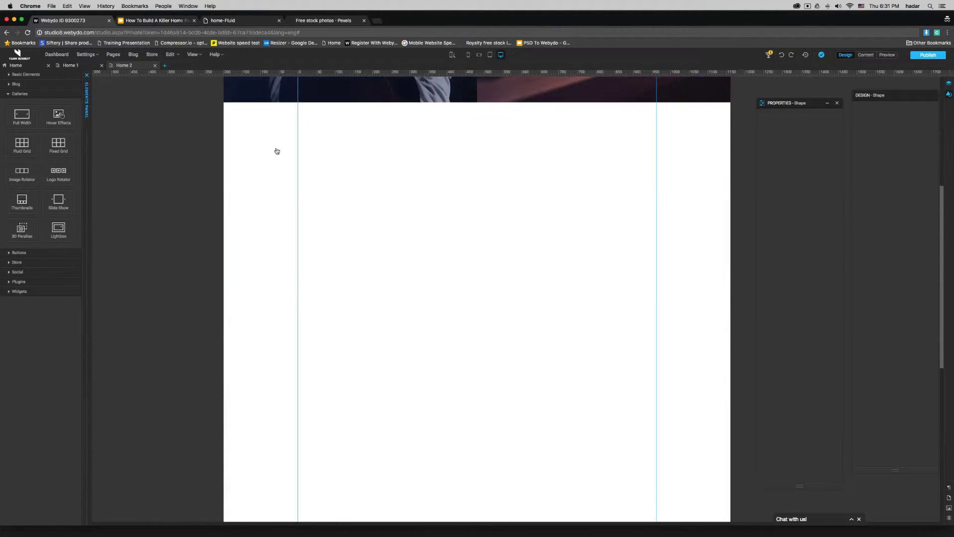
left_click_drag(243, 148, 660, 462)
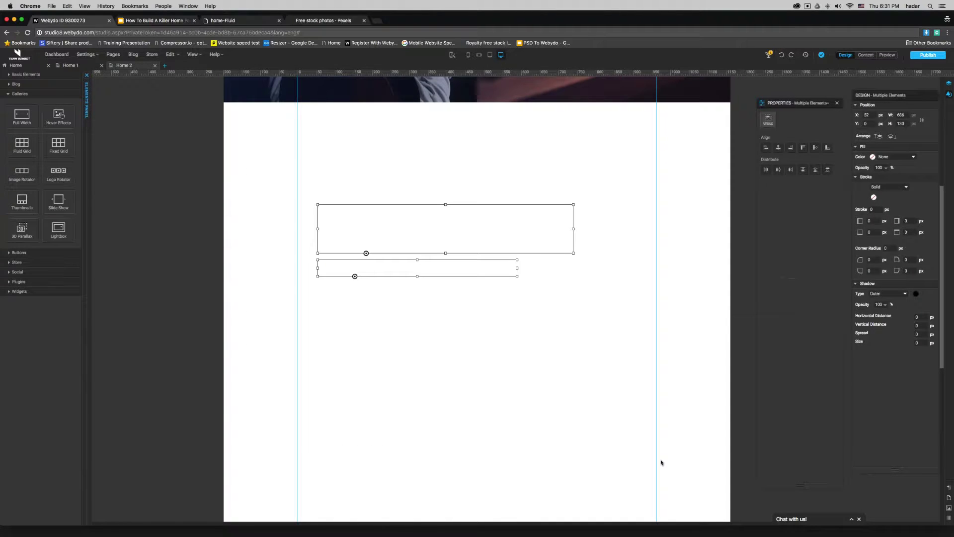
scroll(661, 462, "up", 5)
left_click_drag(478, 461, 499, 158)
scroll(502, 214, "up", 2)
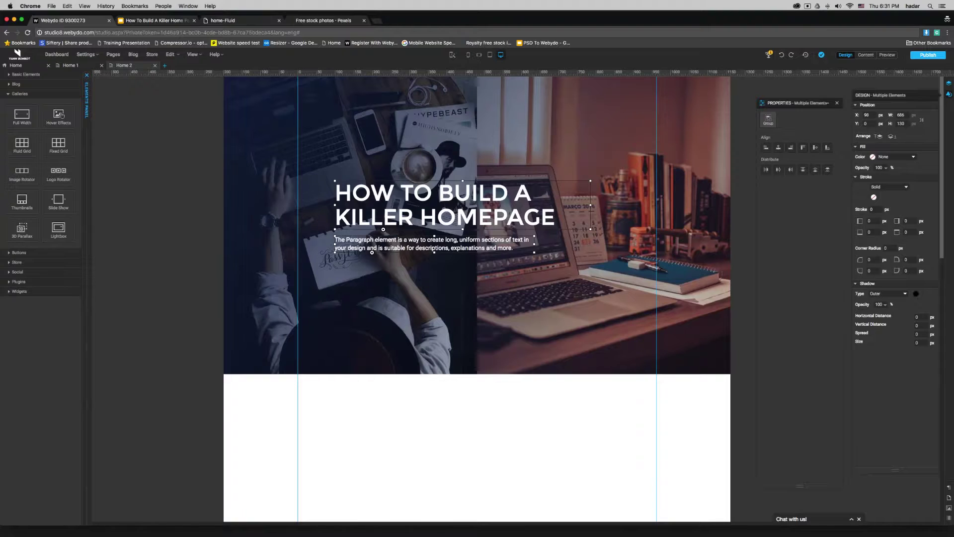
Step: Replace the headline text with DESIGNER and centre-align it
double_click(511, 214)
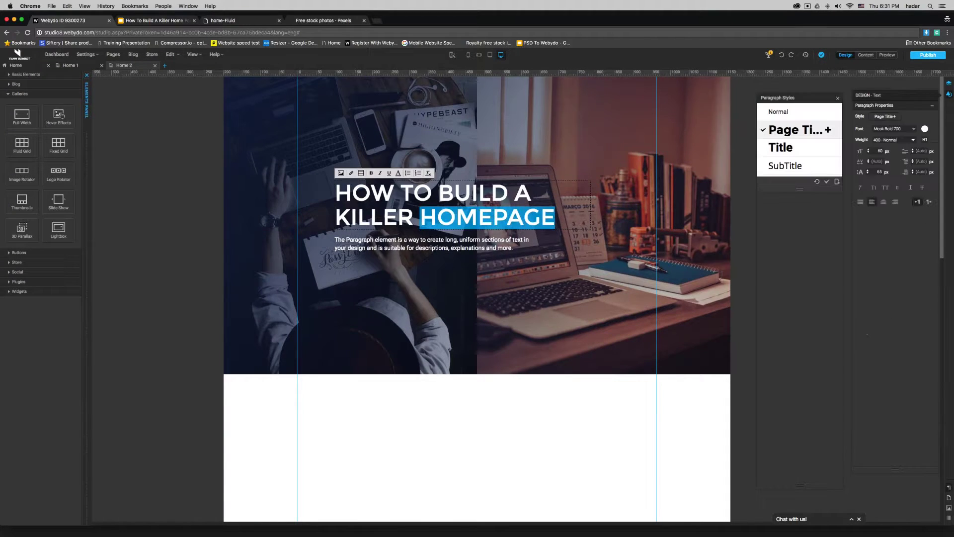
triple_click(444, 215)
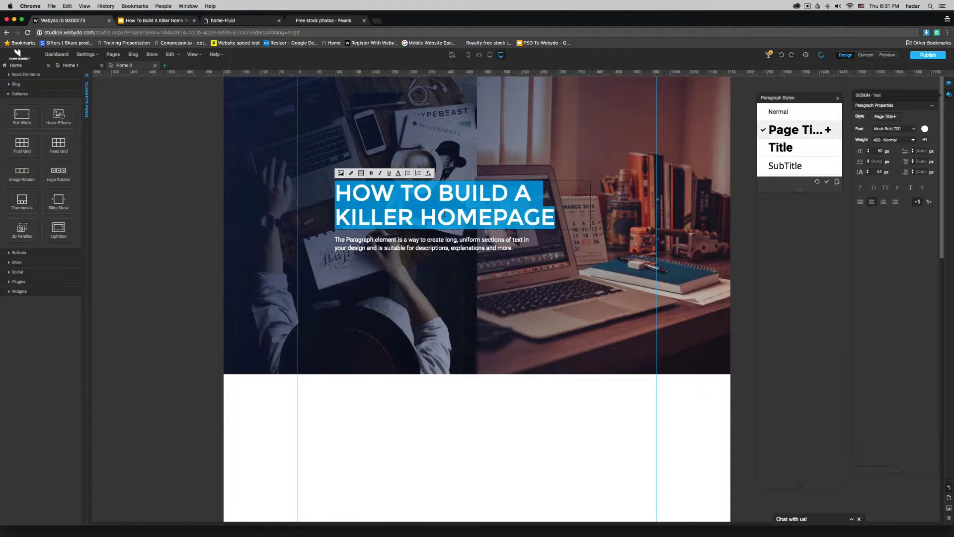
type("DESIGNER")
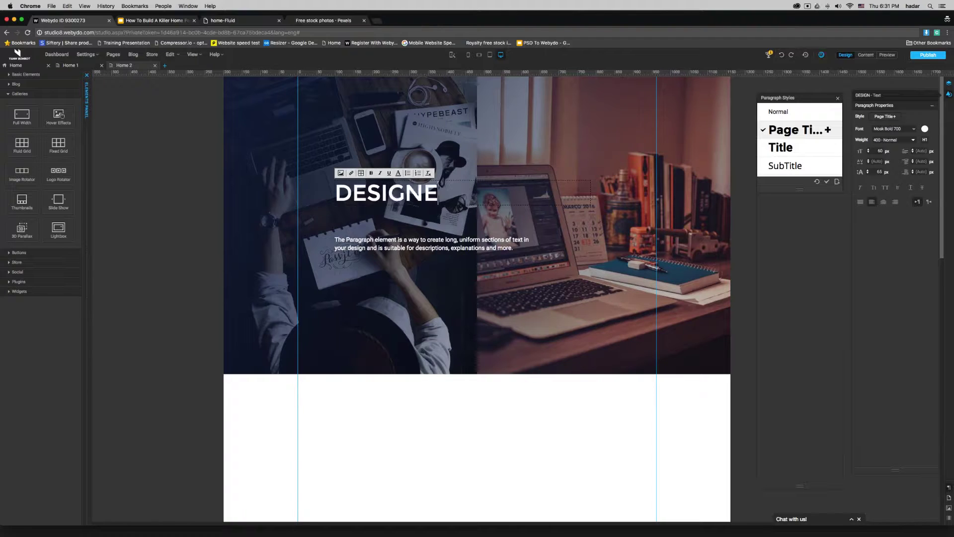
left_click(444, 418)
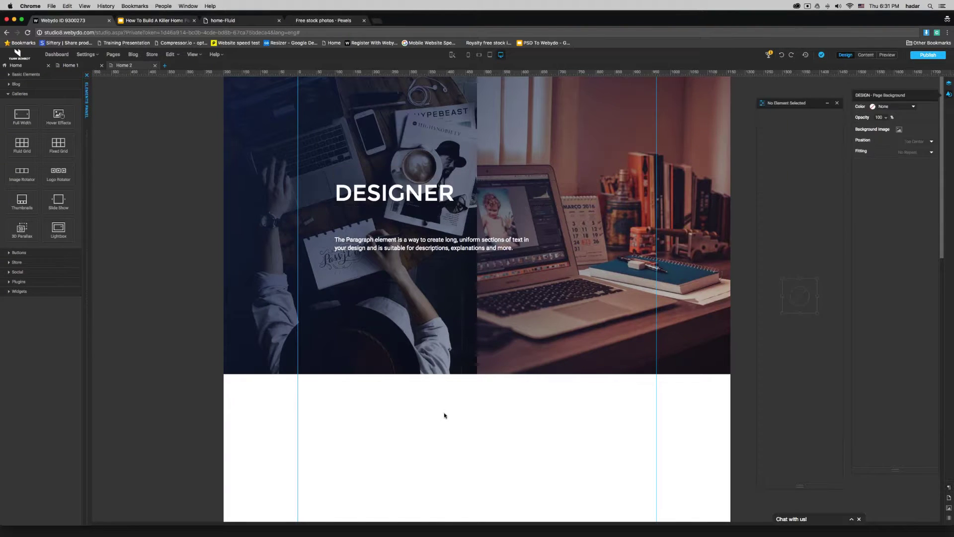
left_click(401, 190)
double_click(401, 190)
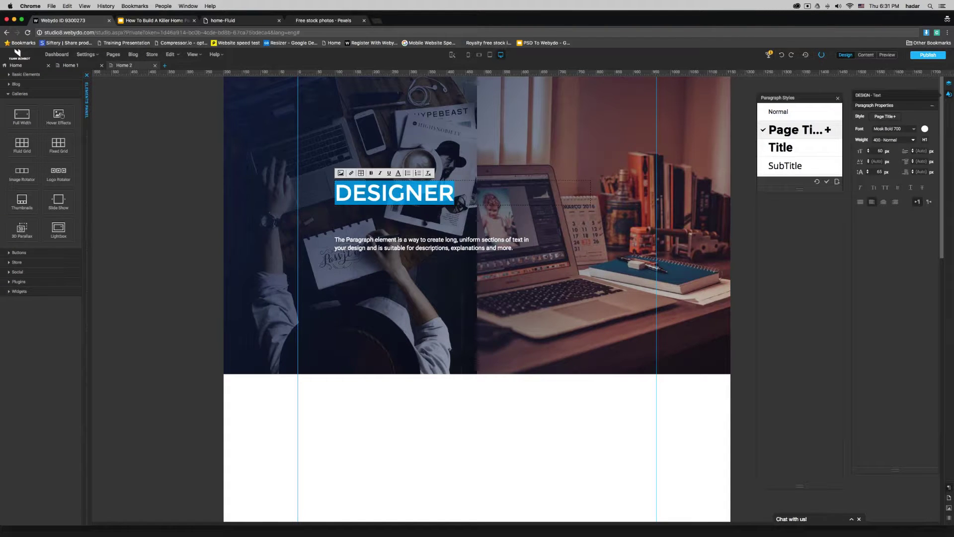
left_click(883, 201)
left_click(516, 405)
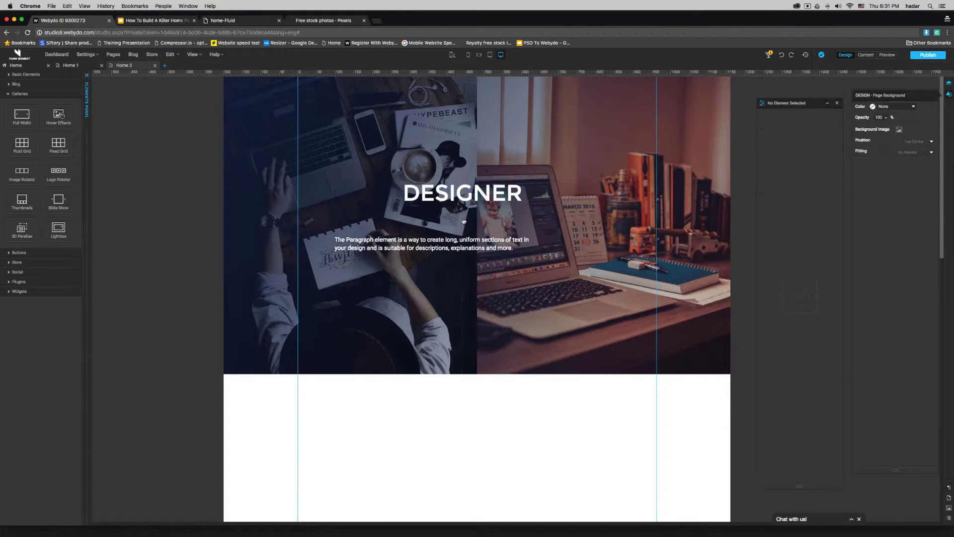
Step: Duplicate the DESIGNER heading, move the copy over the laptop photo and change its text to CMS
left_click(458, 192)
right_click(459, 193)
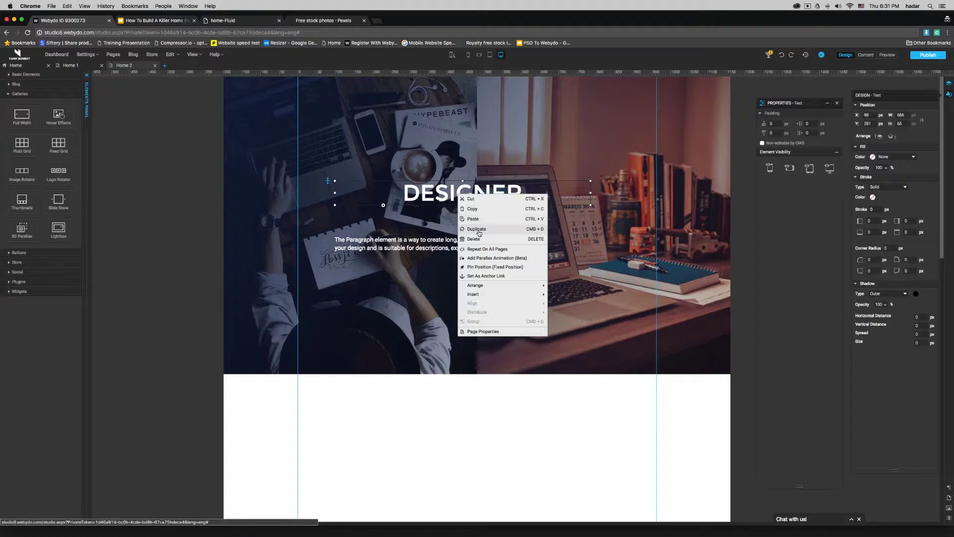
left_click(478, 224)
left_click_drag(586, 202, 560, 140)
double_click(560, 140)
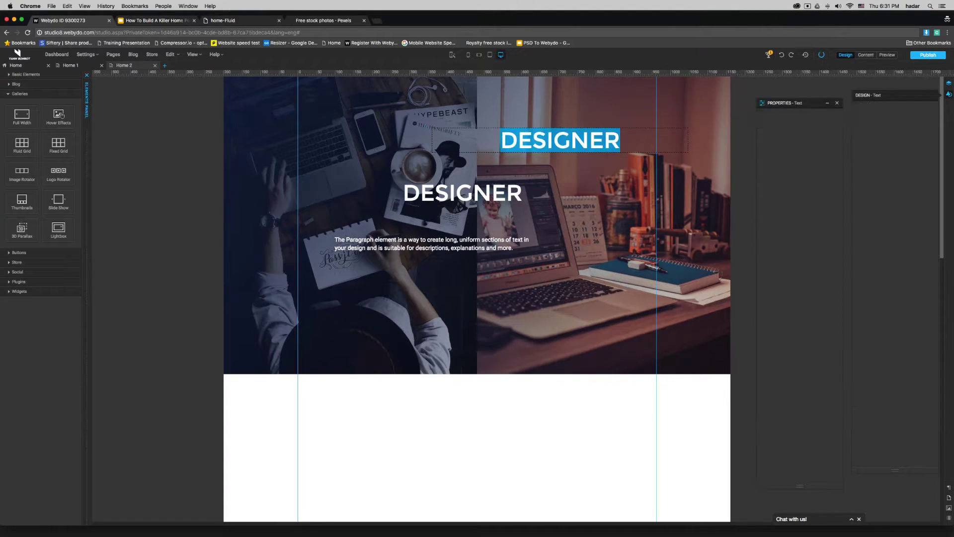
type("CMS")
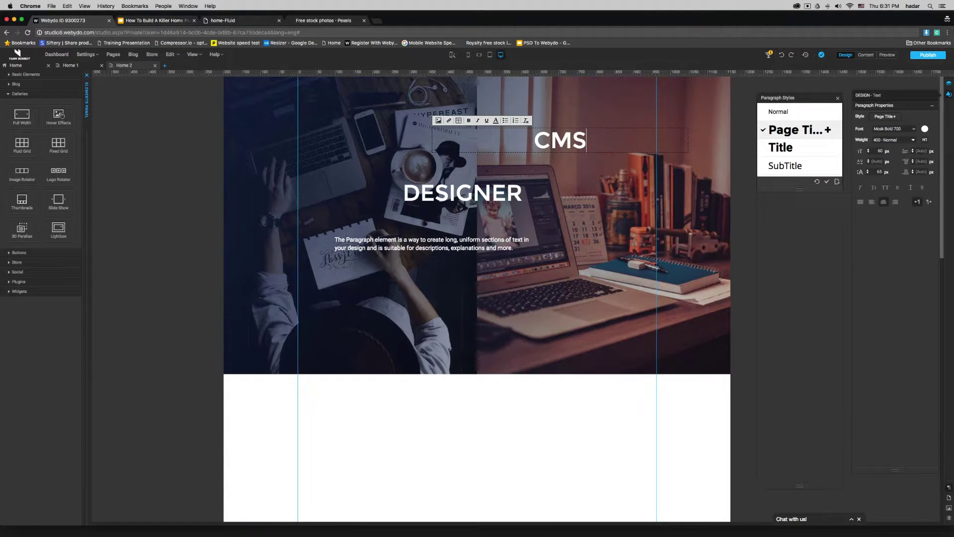
left_click(531, 413)
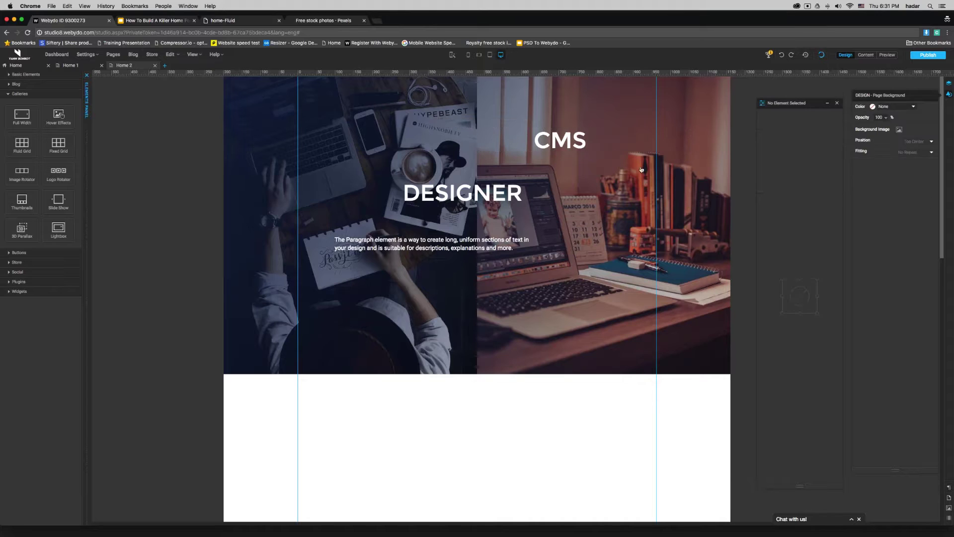
Step: Narrow the CMS heading's text box to about 213 px and position it over the laptop photo
left_click(586, 145)
left_click_drag(688, 140, 512, 140)
left_click_drag(436, 154, 532, 185)
Step: Narrow the DESIGNER heading to about 423 px, move it to about X 0, Y 241, and align the CMS heading at about X 642, Y 240
left_click(502, 193)
left_click_drag(591, 192, 493, 192)
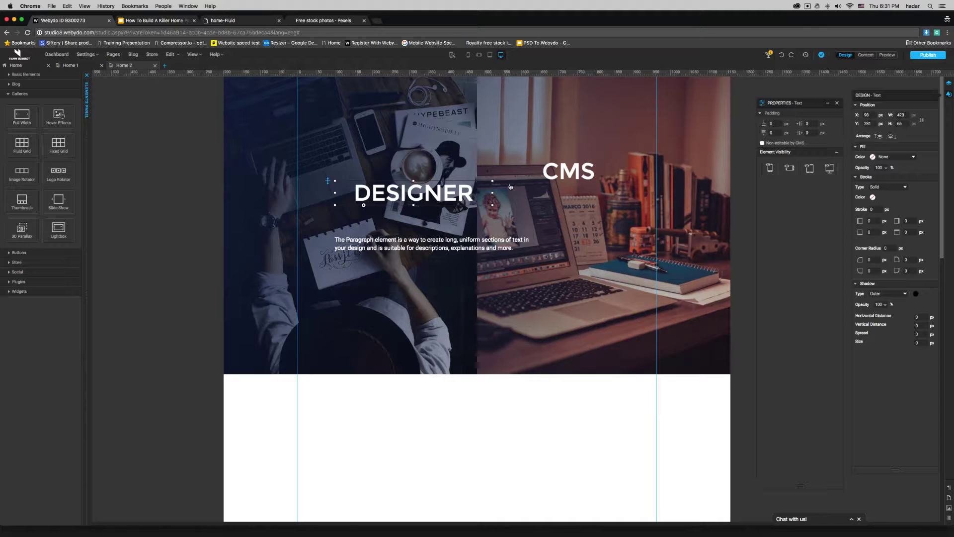
left_click_drag(393, 194, 360, 182)
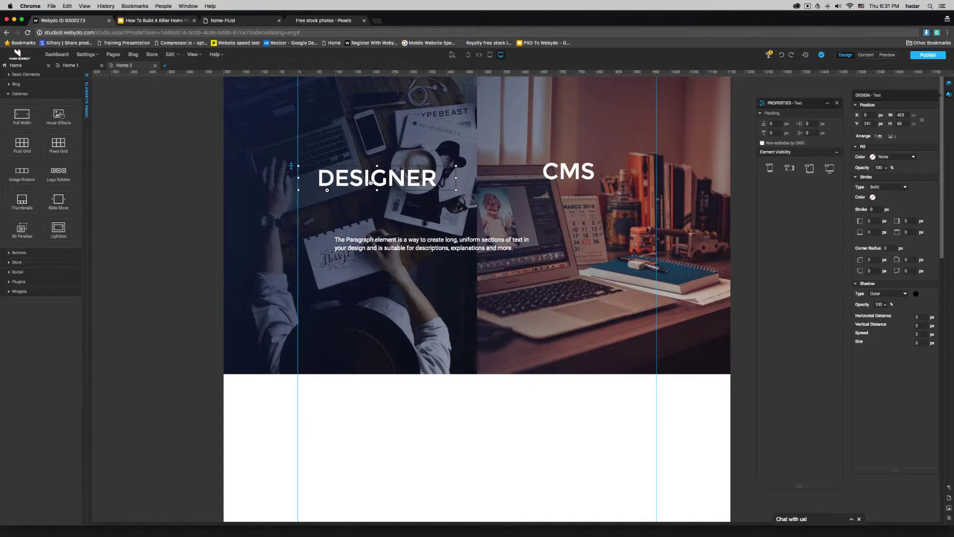
mouse_move(585, 170)
left_mouse_down()
mouse_move(591, 186)
mouse_move(602, 170)
mouse_move(584, 182)
left_mouse_up()
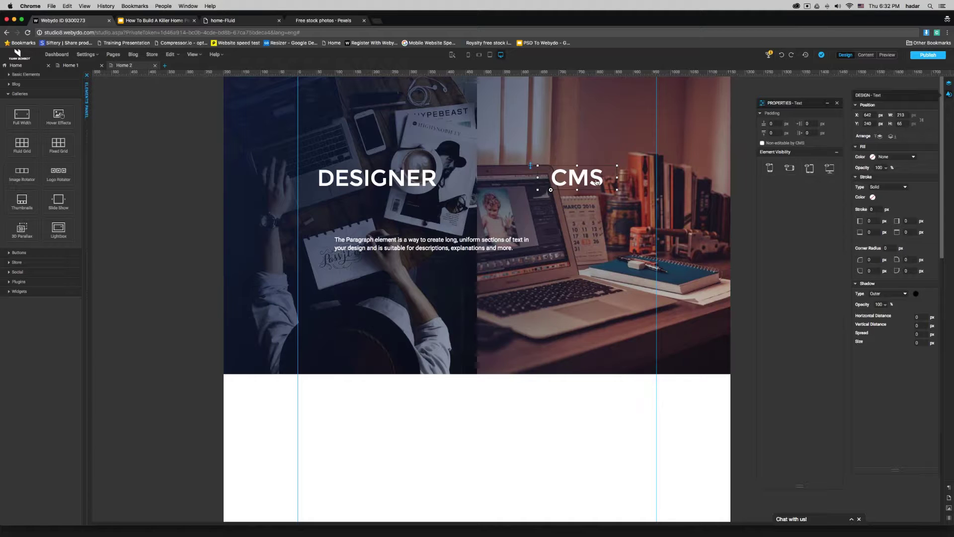
Step: Narrow the paragraph's text box and centre-align all of its text
double_click(502, 240)
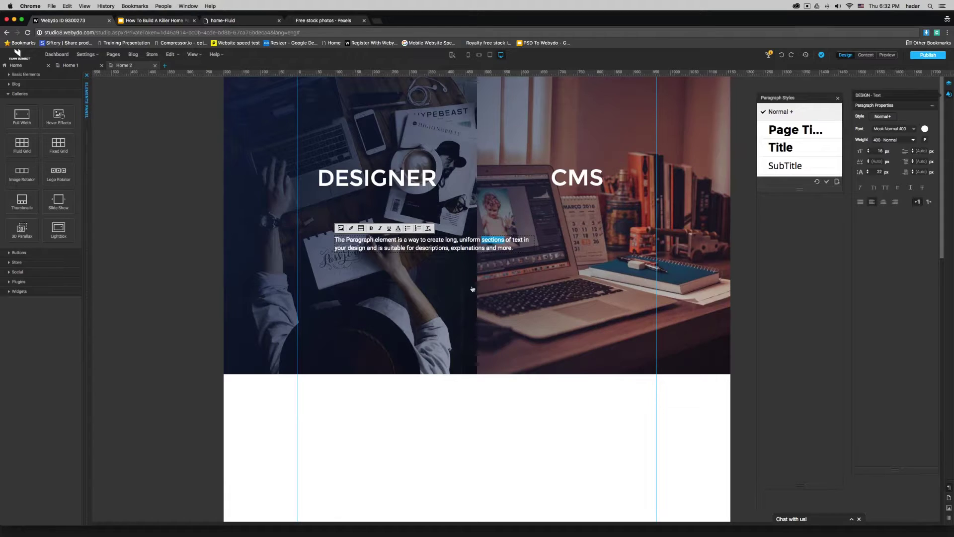
left_click(475, 236)
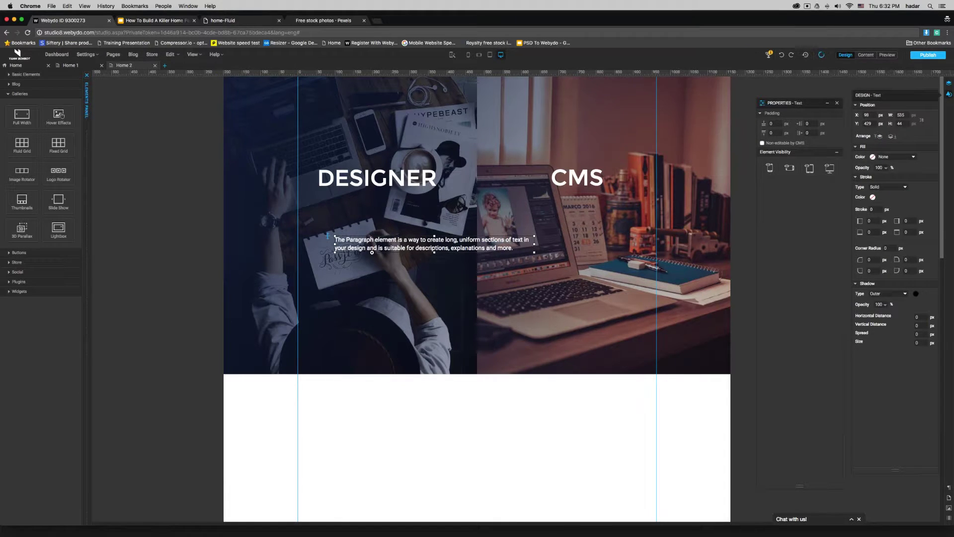
left_click_drag(535, 245, 420, 244)
double_click(396, 247)
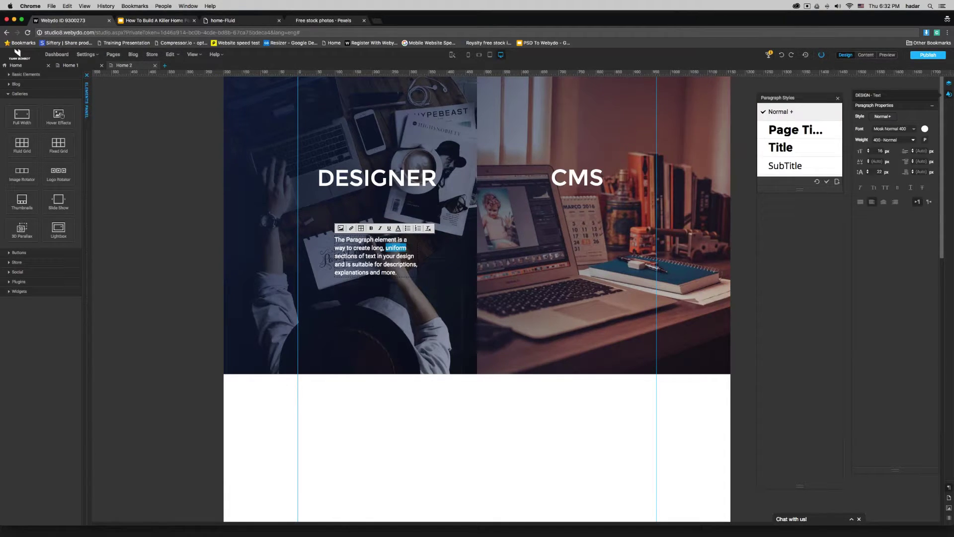
key("ctrl+a")
left_click(888, 199)
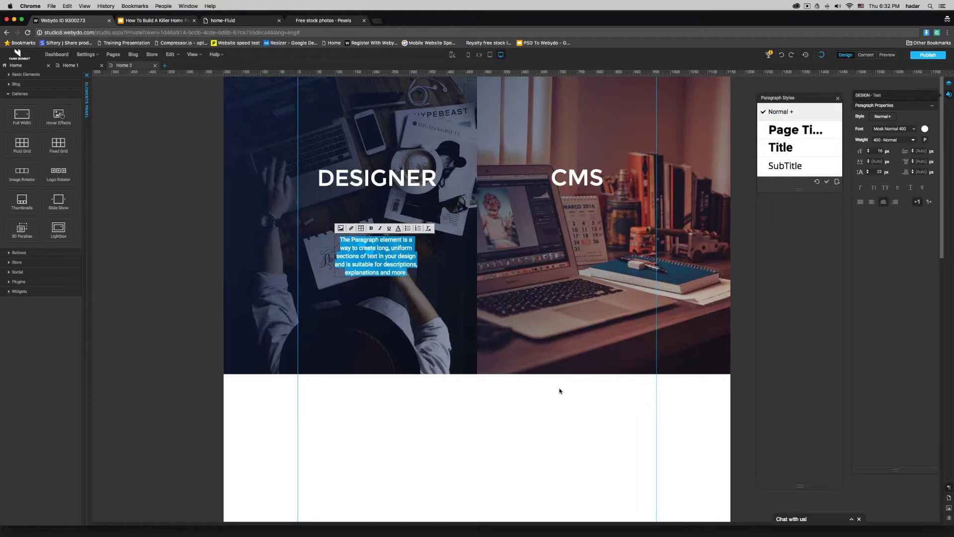
Step: Widen the centred paragraph to about 360 px and place one copy beneath each of the DESIGNER and CMS headings
left_click(402, 274)
left_click_drag(420, 258, 603, 203)
key("ctrl+c")
key("ctrl+v")
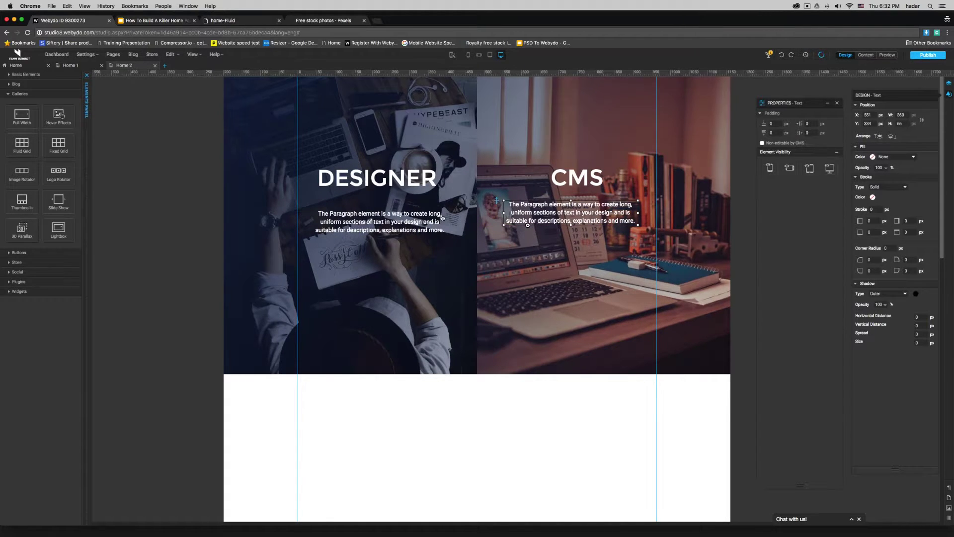
Step: Move the CMS heading together with its paragraph up the laptop photo, with the heading at about X 779, Y 76
left_click(417, 185)
left_click(565, 189)
left_click(567, 211, "shift")
left_click_drag(566, 186, 625, 122)
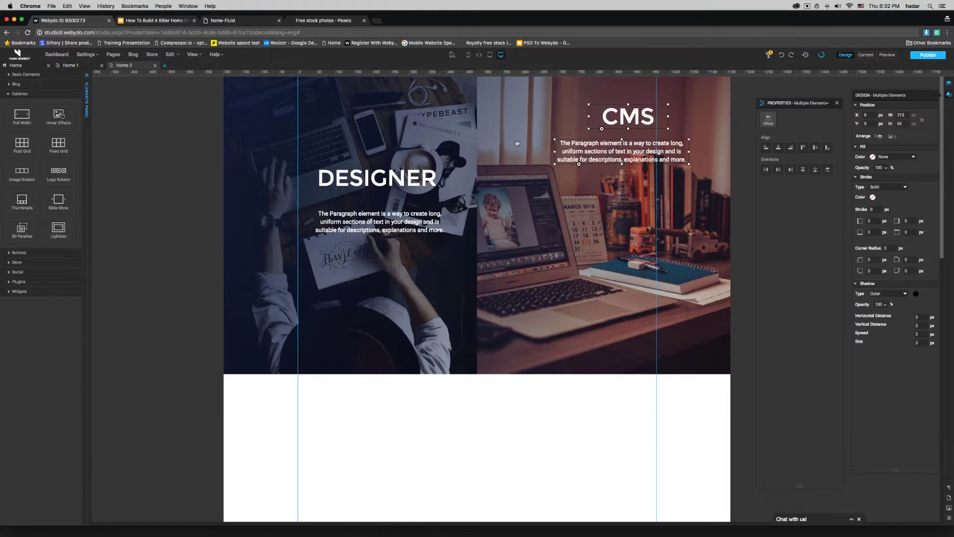
Step: Move the DESIGNER heading and its paragraph toward the middle and reorder them into one column with the Automatic Layout Tool, selected elements only
left_click(423, 183)
left_click(401, 222, "shift")
left_click_drag(374, 178, 456, 180)
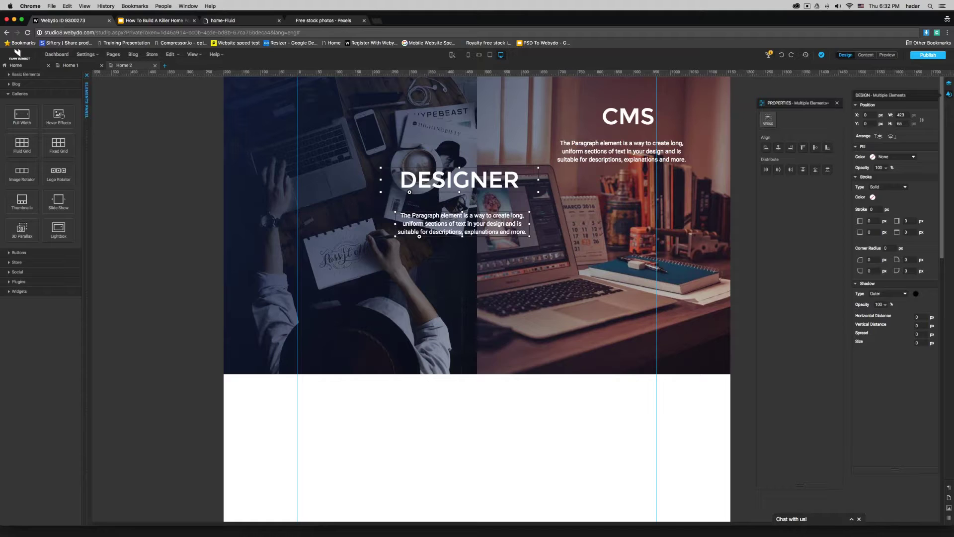
left_click(452, 55)
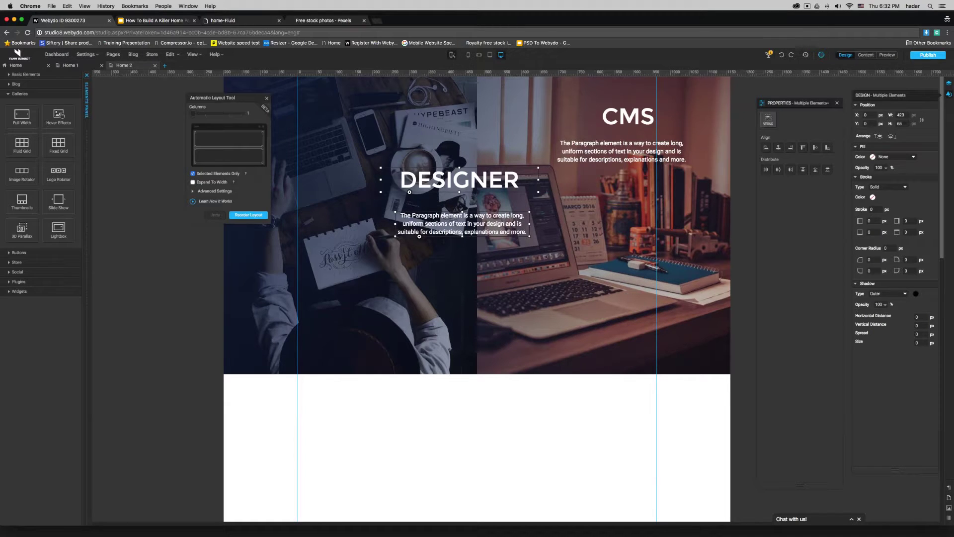
left_click(248, 214)
Step: Group the DESIGNER heading with its paragraph and move the group to the top of its photo, about X -116, Y 34
left_click_drag(448, 189, 375, 188)
right_click(393, 191)
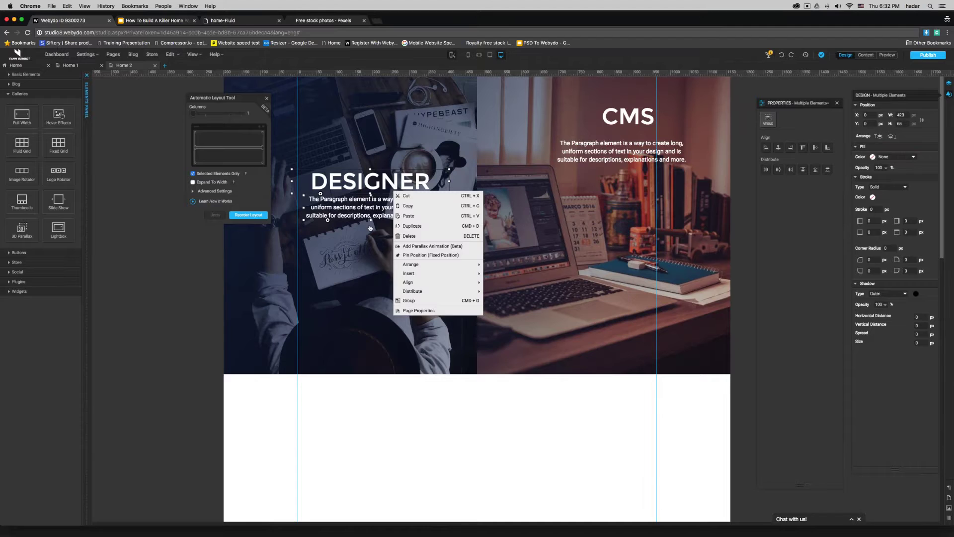
left_click(407, 301)
left_click_drag(388, 207, 351, 127)
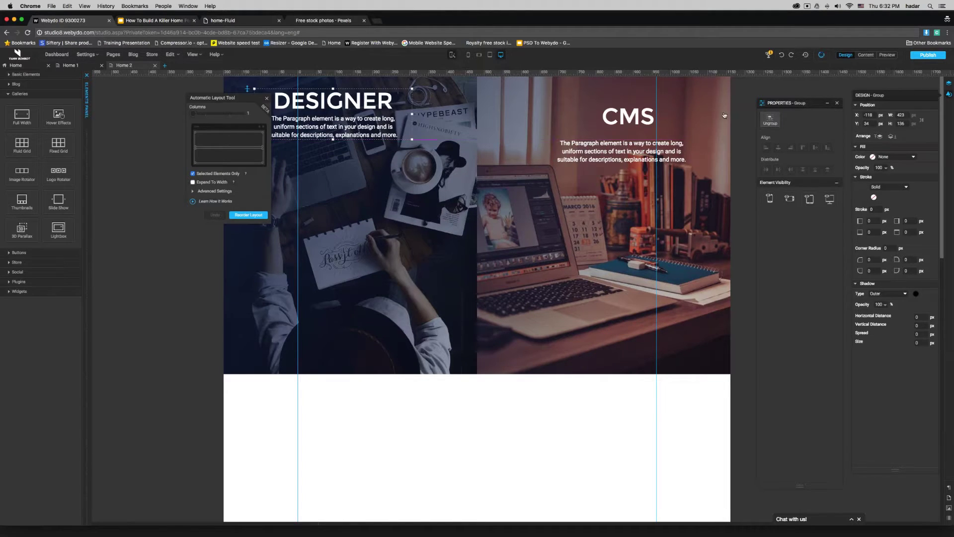
Step: Move the CMS heading and its paragraph to the middle of the section and reorder them into a one-column layout
left_click(646, 117)
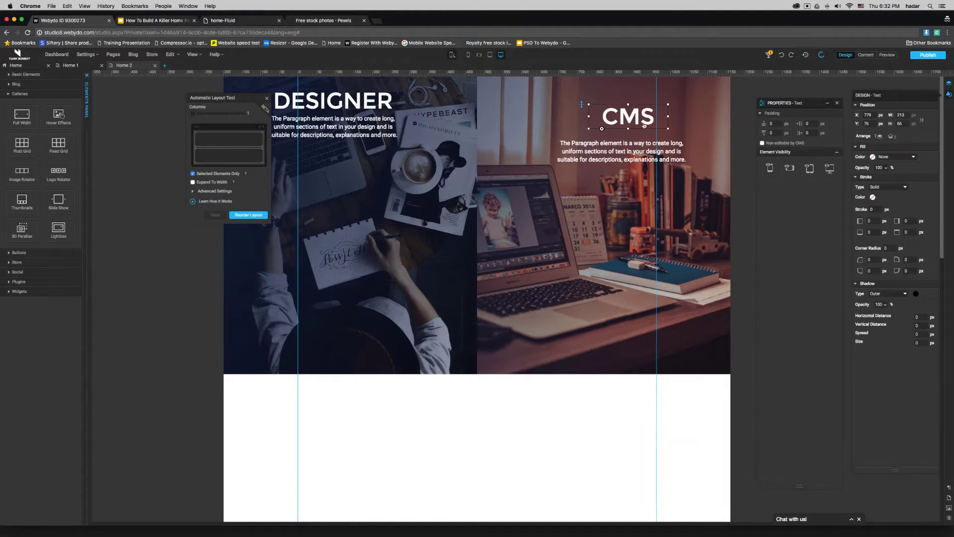
left_click(641, 147, "shift")
left_click_drag(643, 117, 528, 191)
left_click(248, 215)
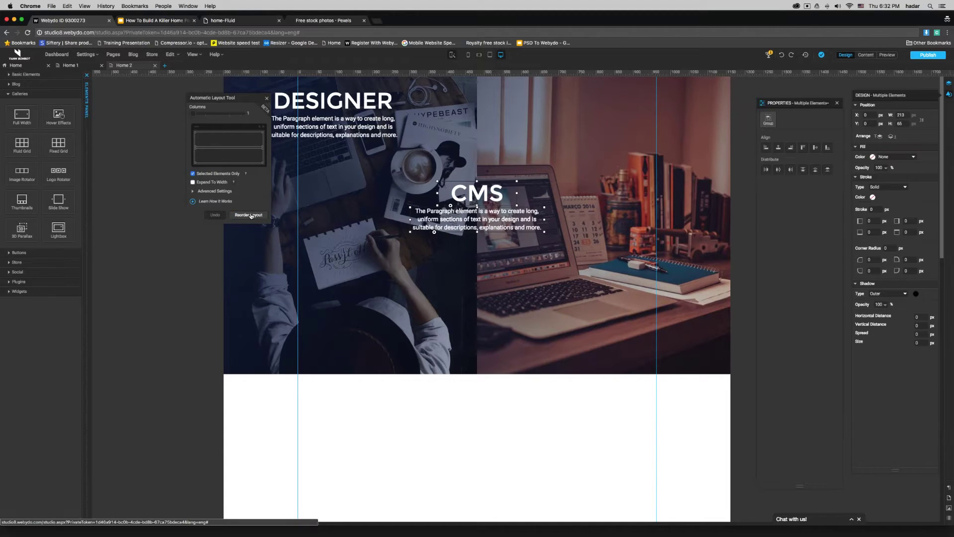
Step: Group the CMS heading with its paragraph on the laptop photo and move the DESIGNER group down to about X -86, Y 201
right_click(505, 205)
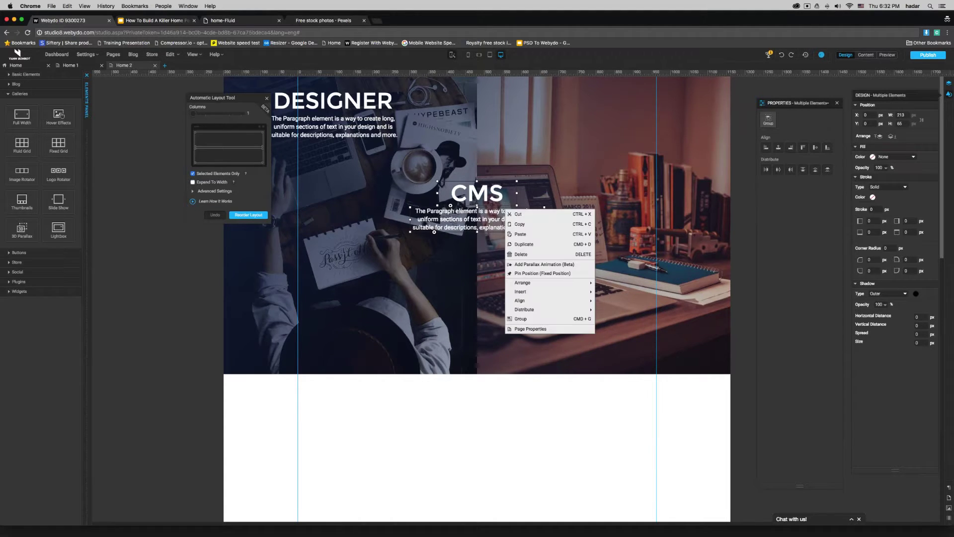
left_click(524, 318)
key("ctrl+z")
left_click(372, 121)
left_click_drag(352, 123, 365, 186)
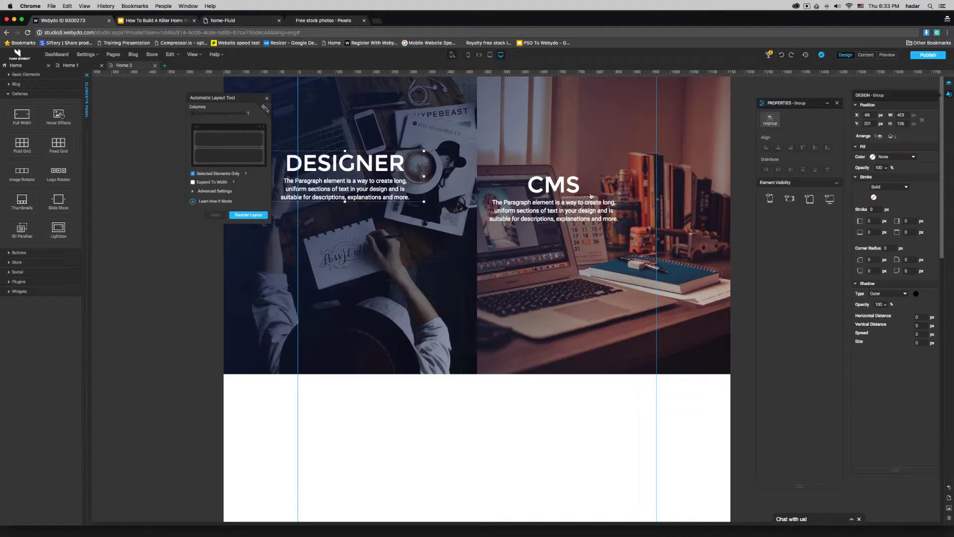
Step: Align the DESIGNER and CMS groups side by side in two columns with the Automatic Layout Tool, selected elements only
left_click(557, 217, "shift")
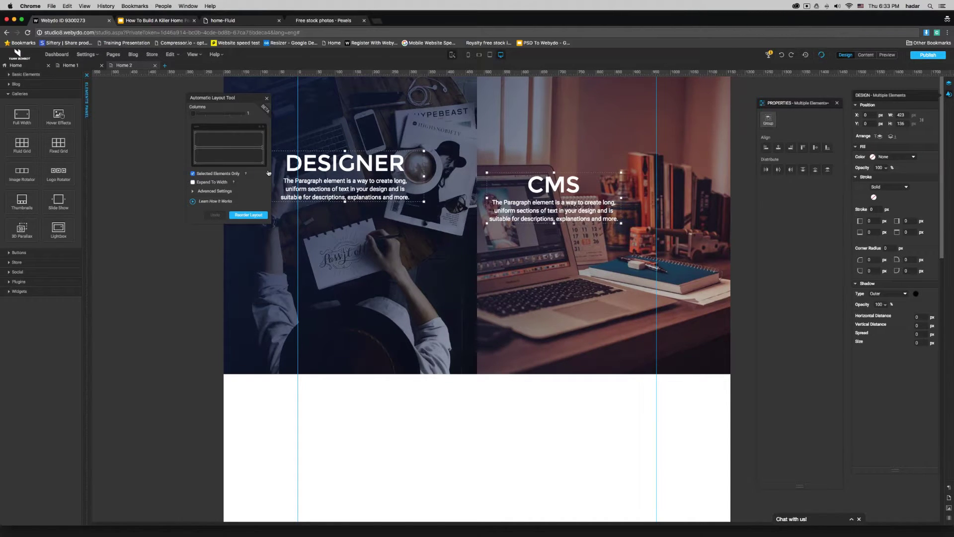
mouse_move(194, 114)
left_mouse_down()
mouse_move(222, 114)
mouse_move(205, 114)
left_mouse_up()
left_click(248, 215)
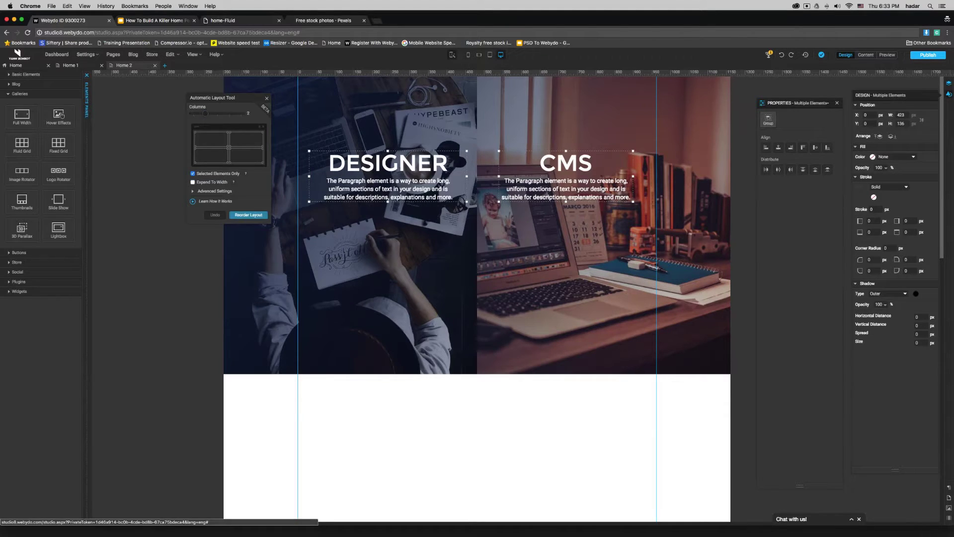
left_click(406, 451)
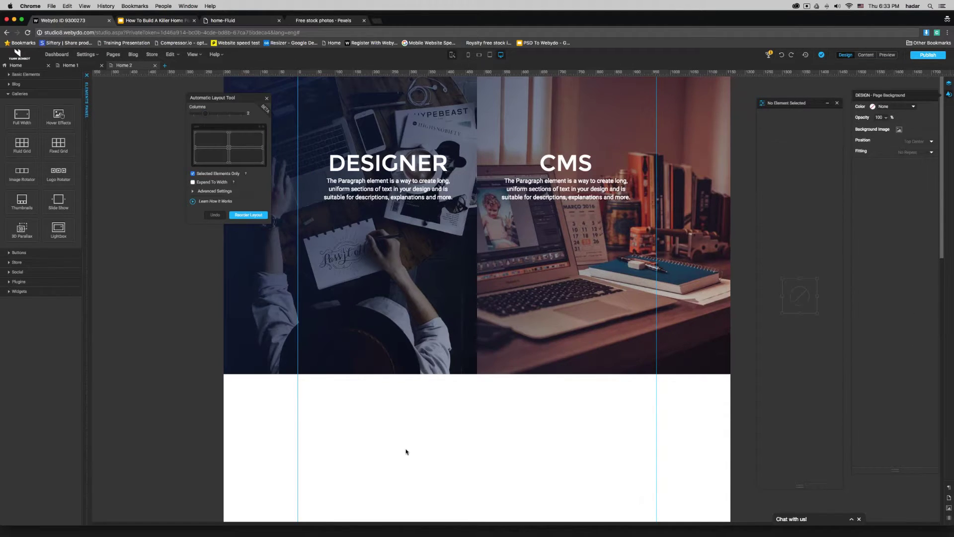
Step: Nudge the DESIGNER group left in large increments to X -1, close to the page's left guide
left_click(385, 168)
key("shift+Left")
key("shift+Left")
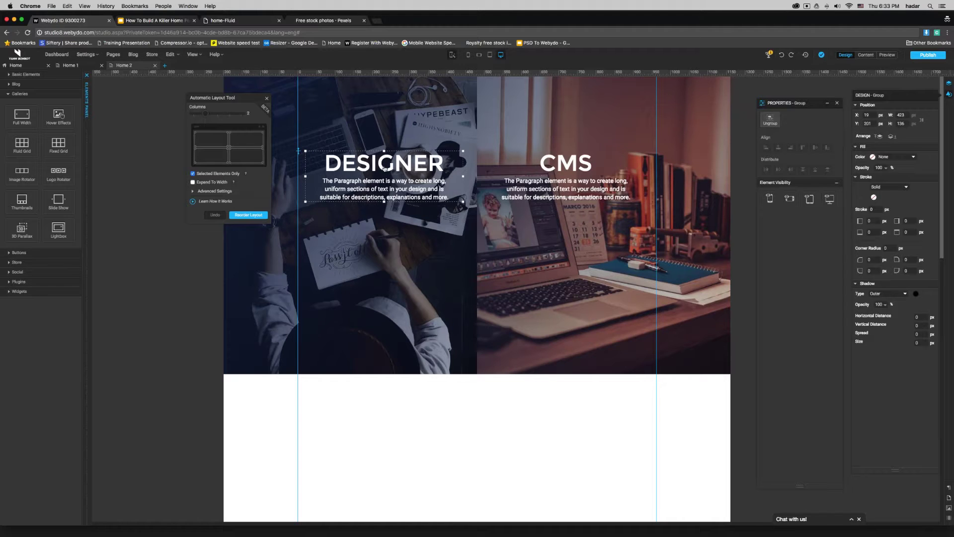
key("shift+Left")
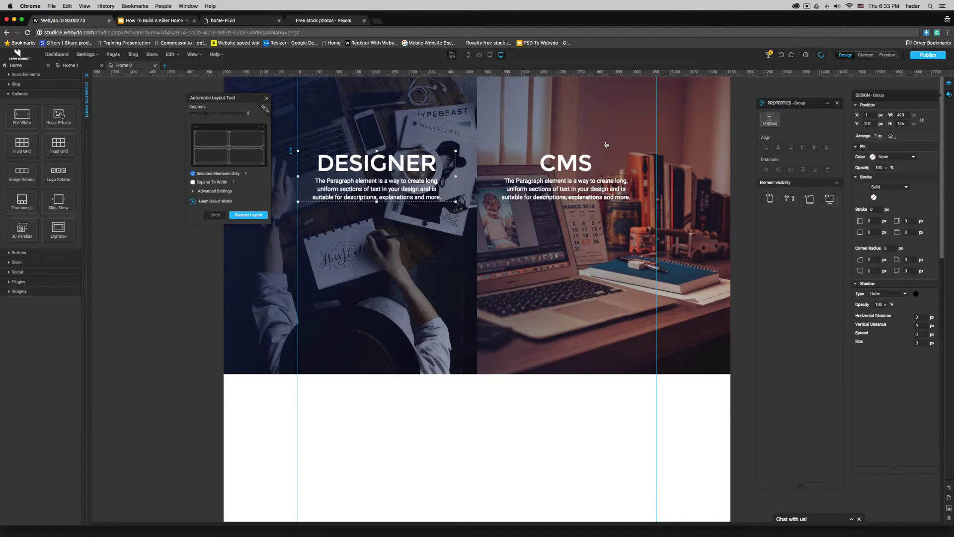
Step: Nudge the CMS group right to about X 568 and close the Automatic Layout Tool
left_click(584, 172)
key("shift+Right")
key("shift+Right")
key("shift+Right")
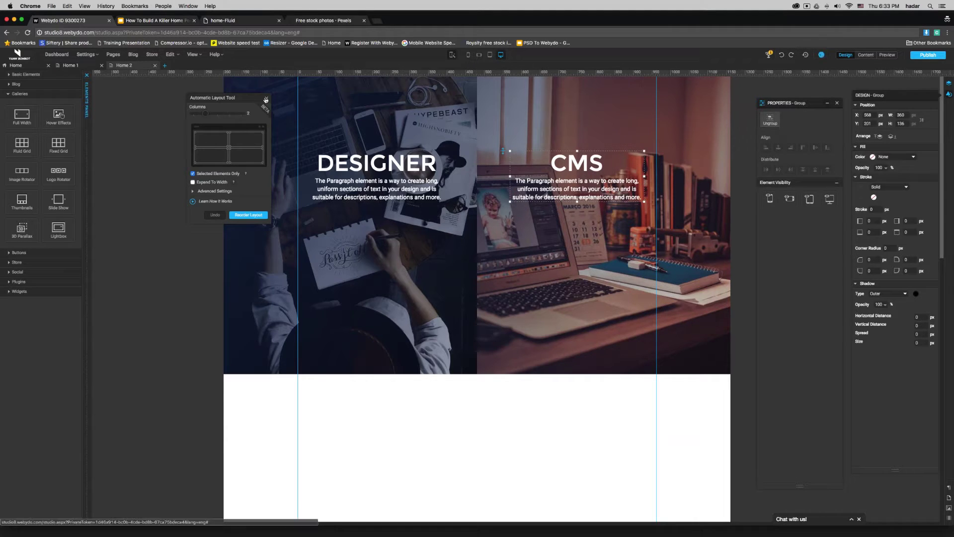
left_click(189, 127)
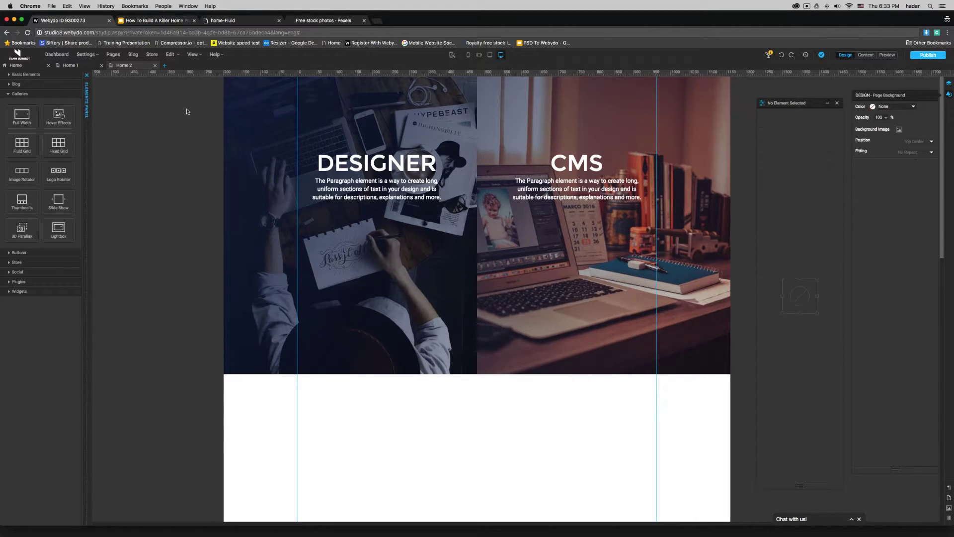
Step: Copy the navigation menu with Home, About Us, Gallery and Contact Us from the Home page
left_click(124, 65)
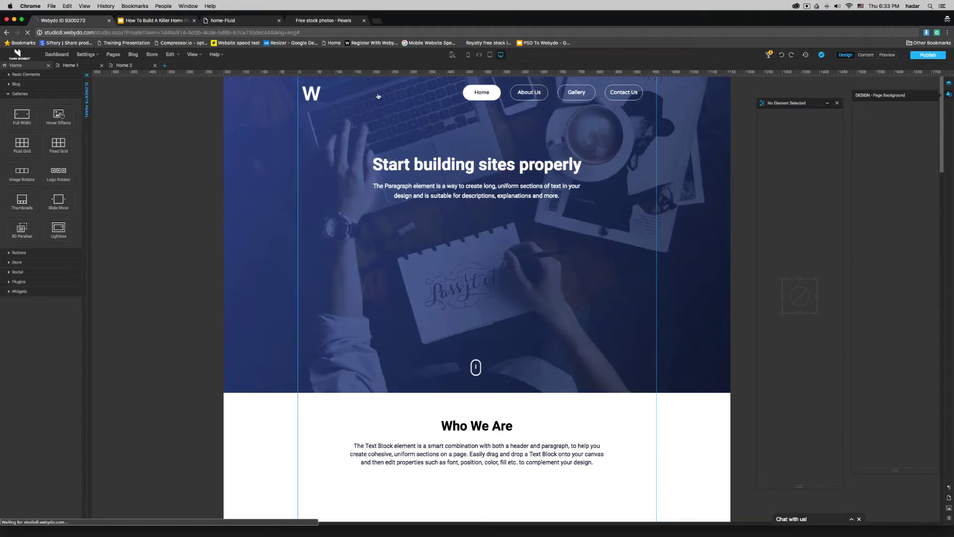
left_click(534, 97)
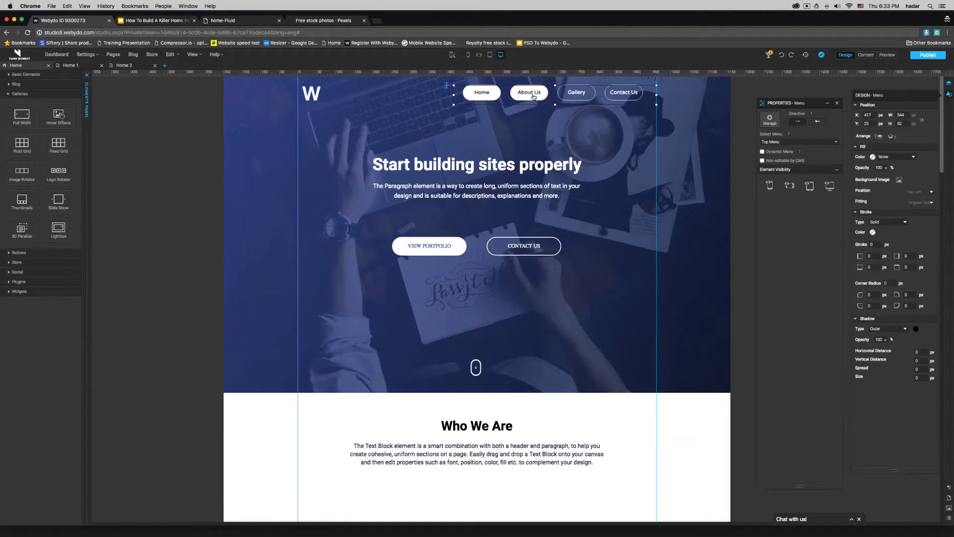
right_click(534, 97)
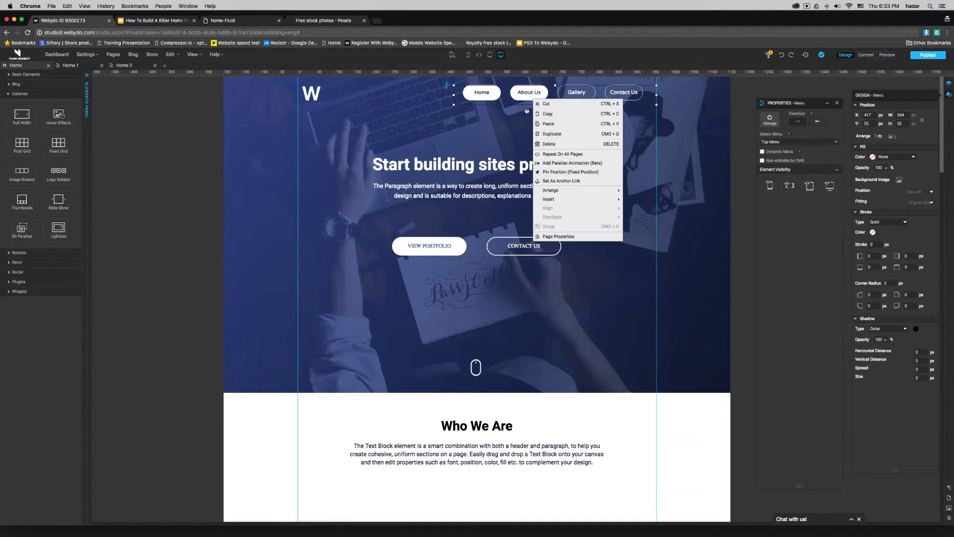
left_click(551, 118)
Step: Paste the navigation menu onto the Home 2 page and place it above the photos at X 417, Y 16
left_click(124, 65)
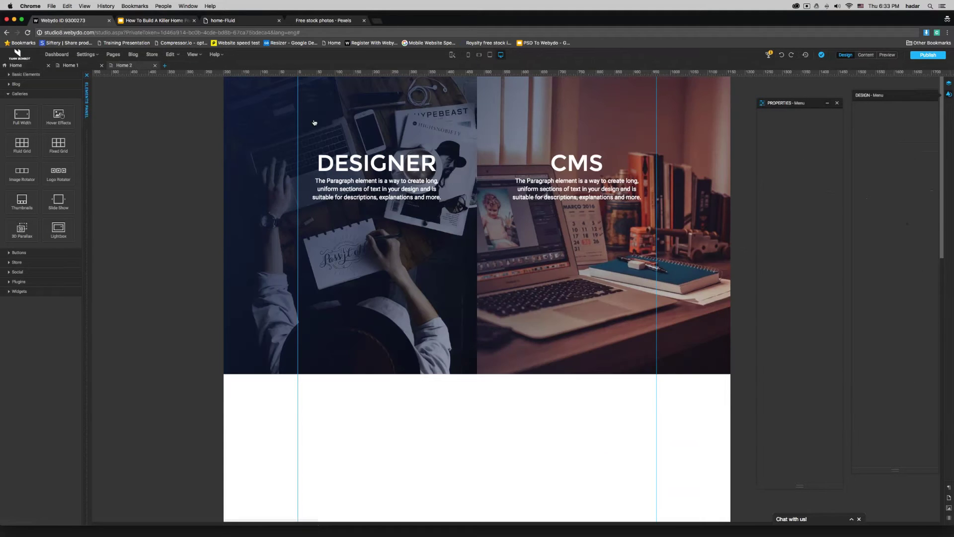
right_click(340, 106)
left_click(239, 154)
right_click(382, 90)
left_click(372, 107)
right_click(372, 107)
left_click(372, 109)
right_click(370, 117)
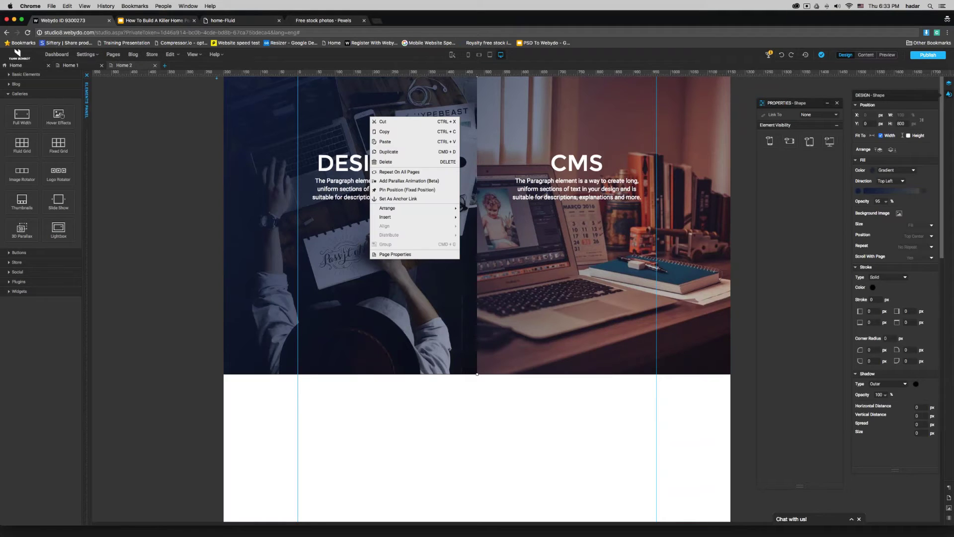
left_click(385, 141)
left_click_drag(477, 110, 527, 89)
Step: Copy the white W logo image from the Home page
left_click(16, 65)
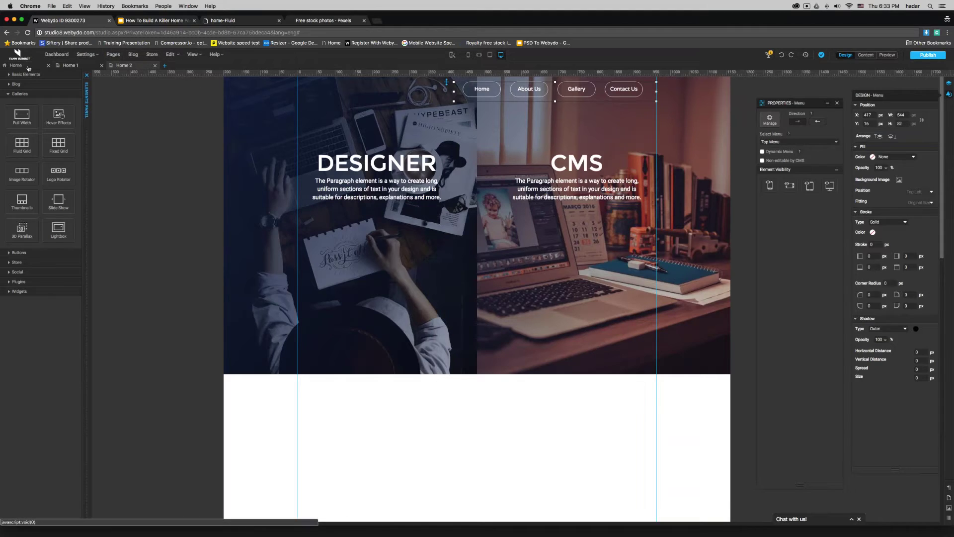
right_click(314, 95)
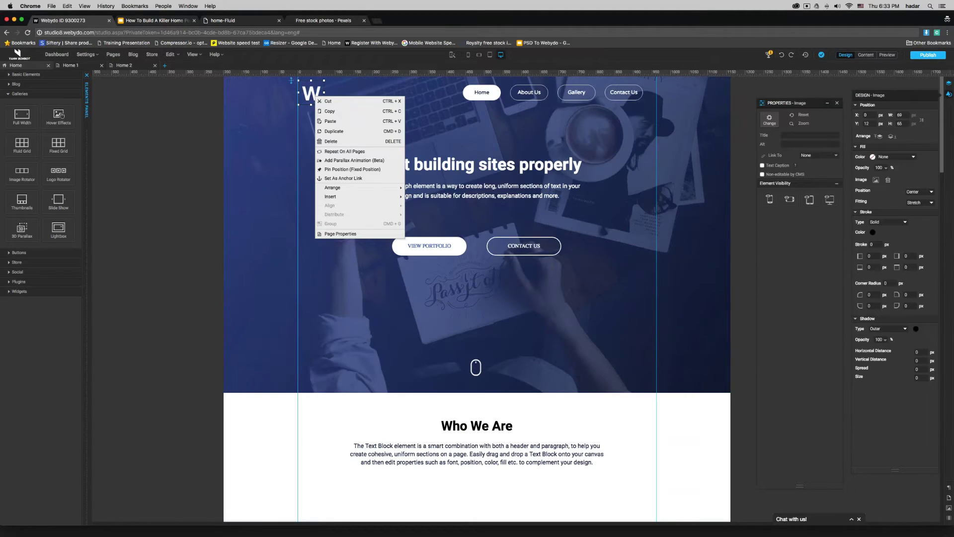
left_click(348, 112)
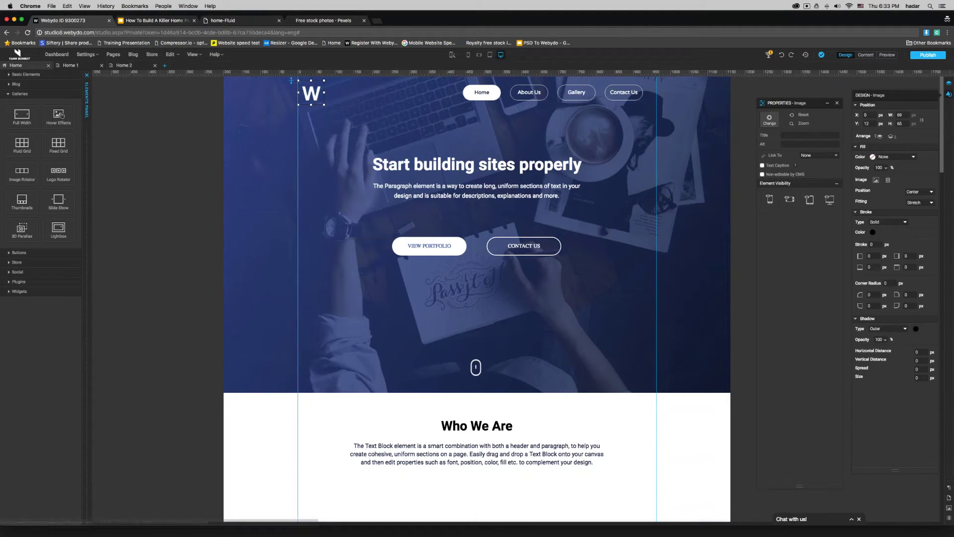
Step: Paste the W logo onto the Home 2 page and place it level with the menu at about X 0, Y 16
left_click(124, 65)
left_click(357, 96)
right_click(357, 96)
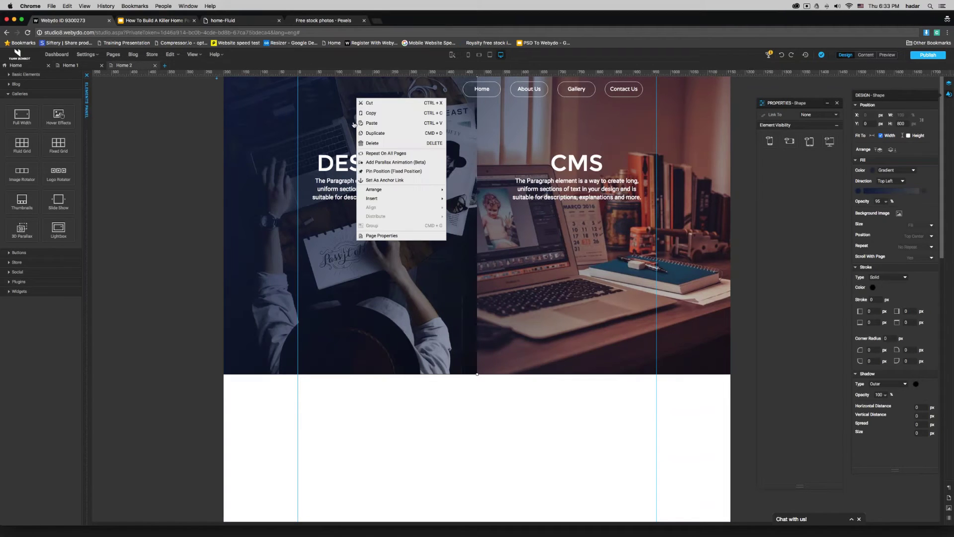
left_click(362, 124)
left_click_drag(347, 106, 289, 94)
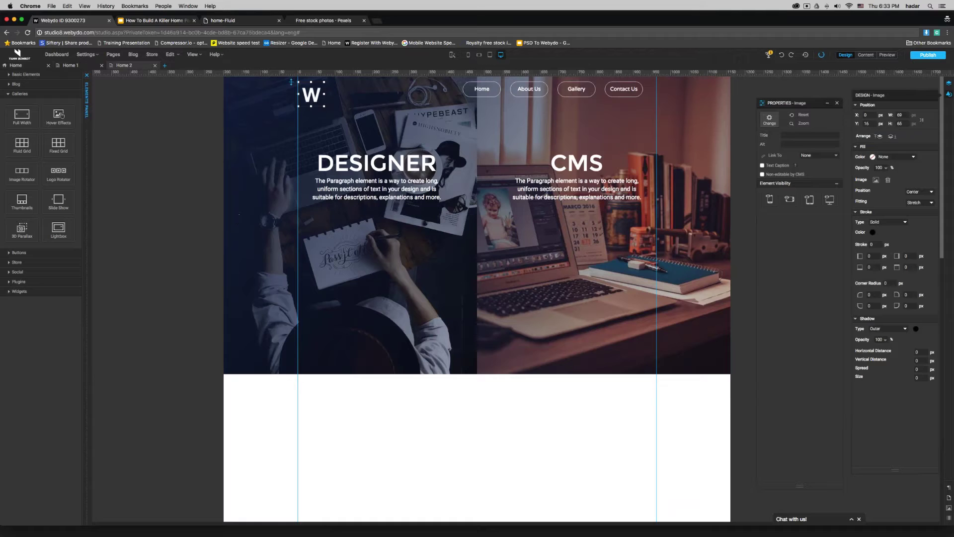
left_click(199, 213)
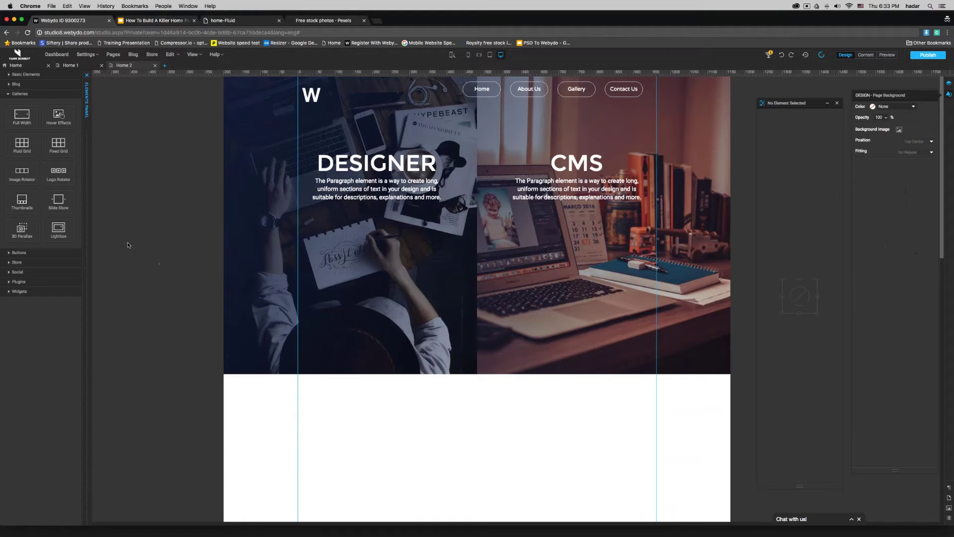
Step: Collapse the elements panel and switch to the How To Build A Killer Home Page presentation in Google Slides
left_click(87, 227)
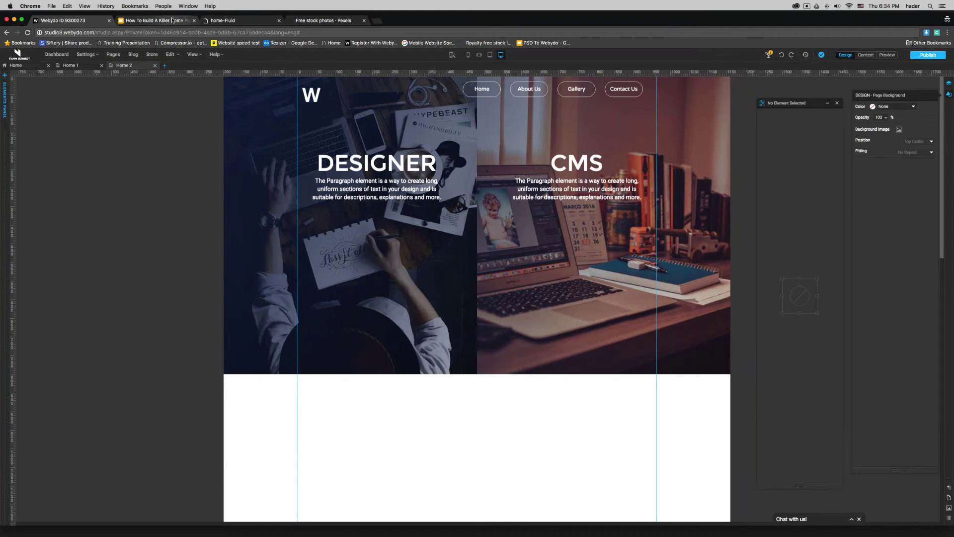
left_click(152, 21)
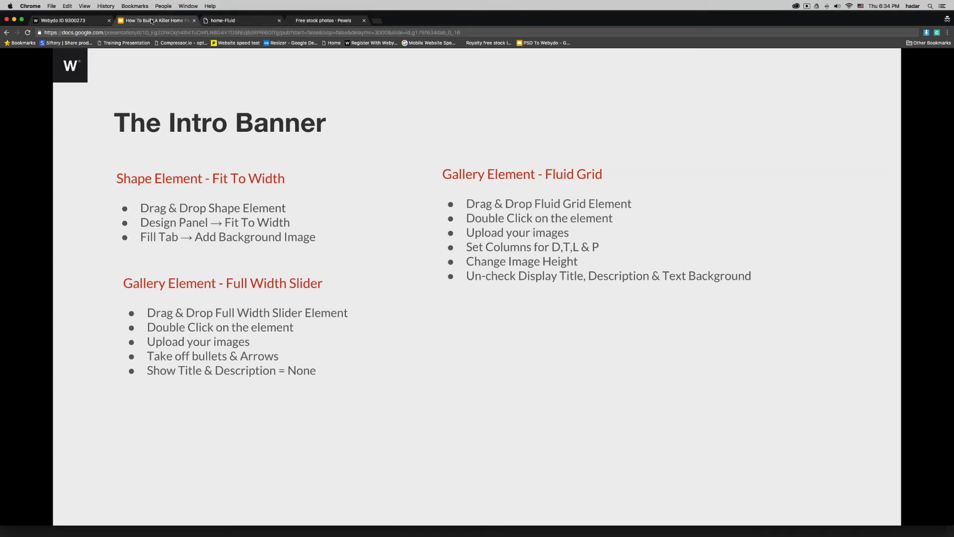